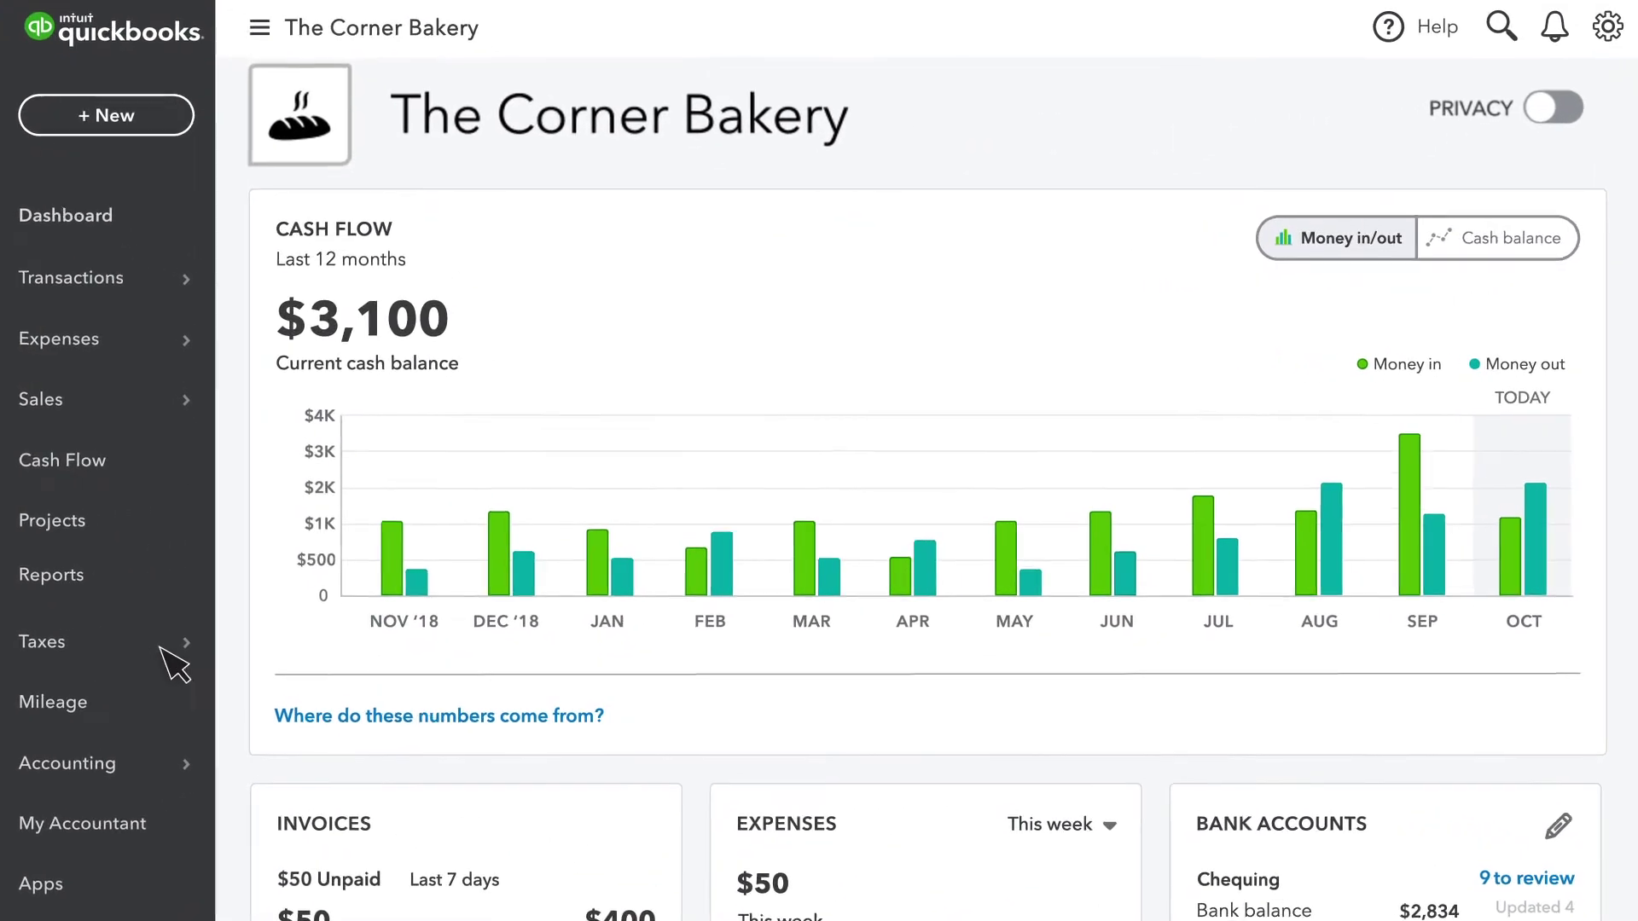
# Start sales tax setup and save AB, NT, NU, YT as the business location
pyautogui.click(155, 662)
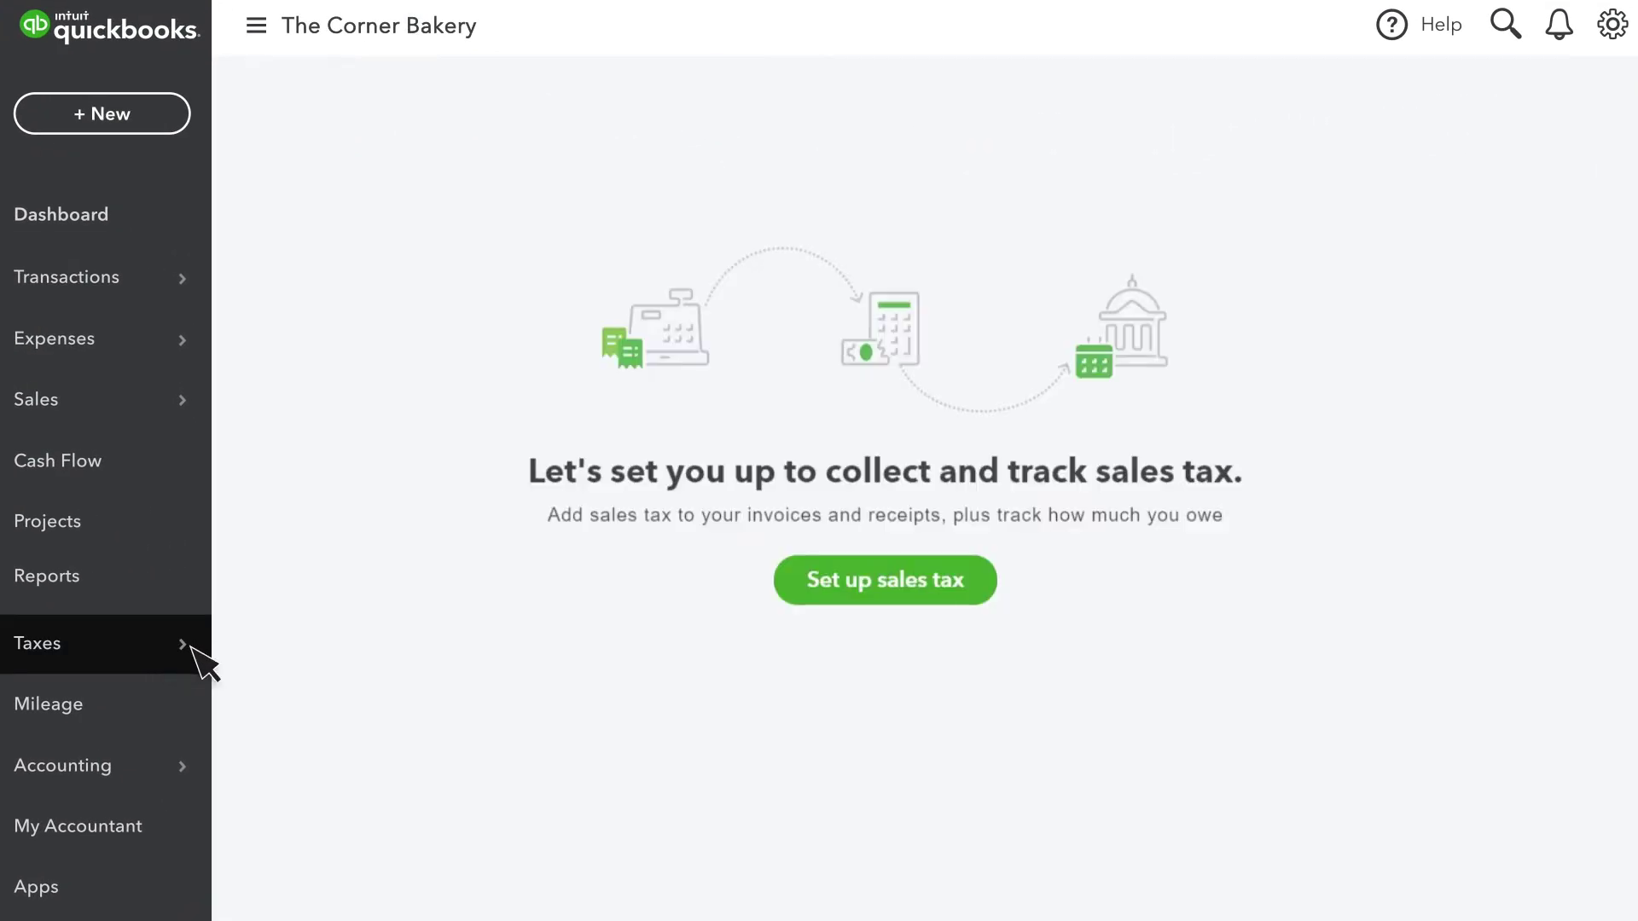
pyautogui.click(810, 587)
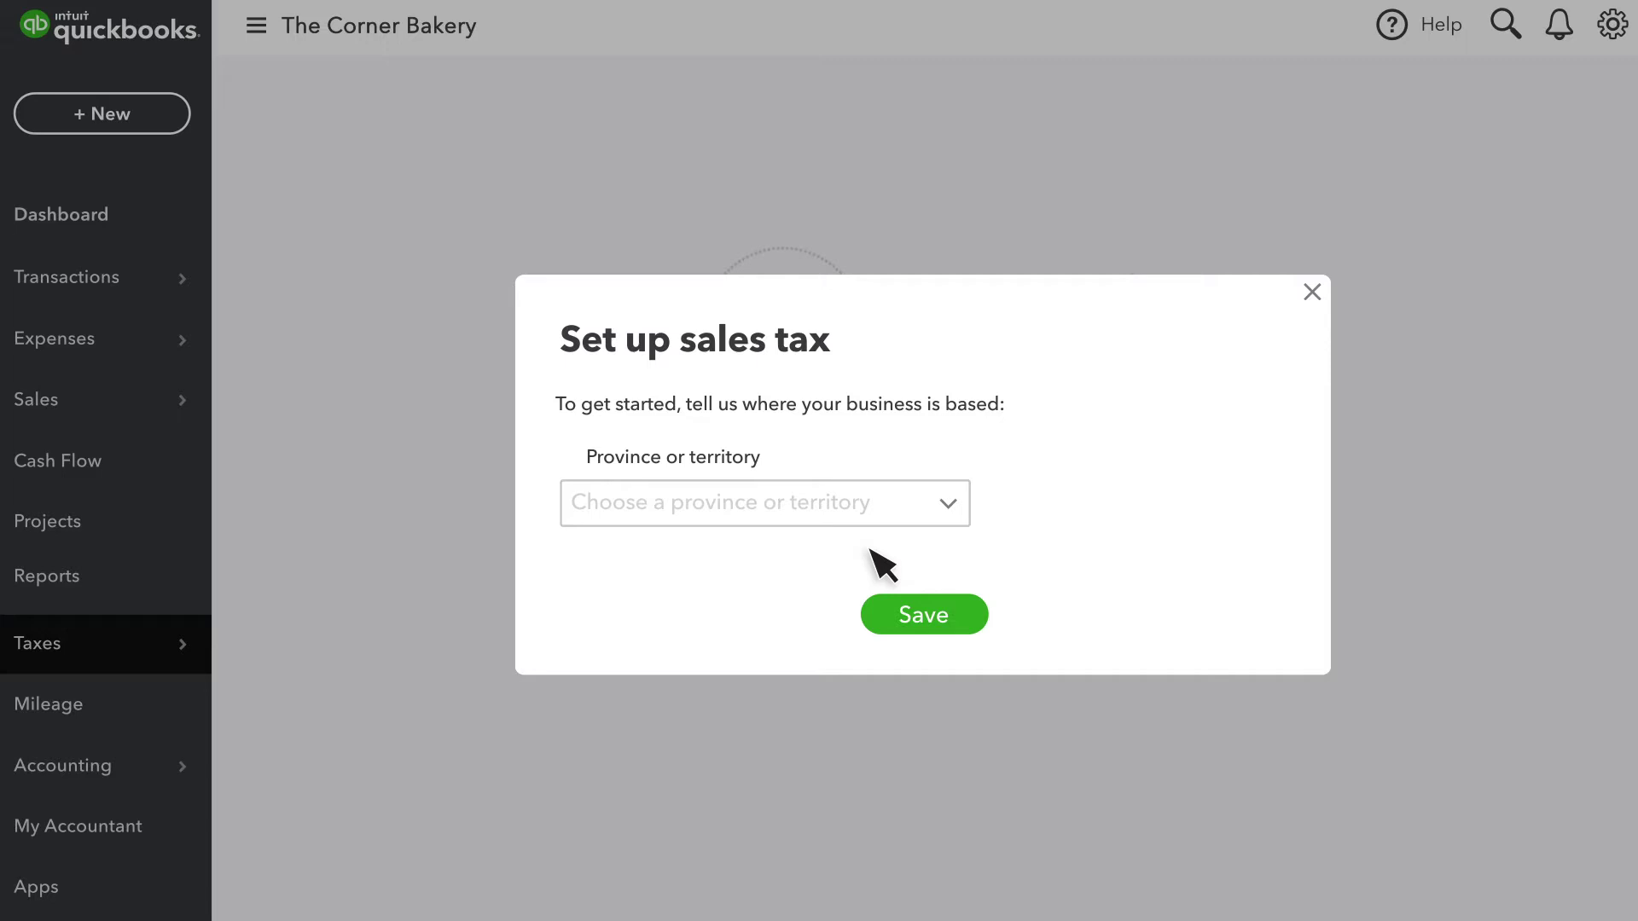
pyautogui.click(950, 504)
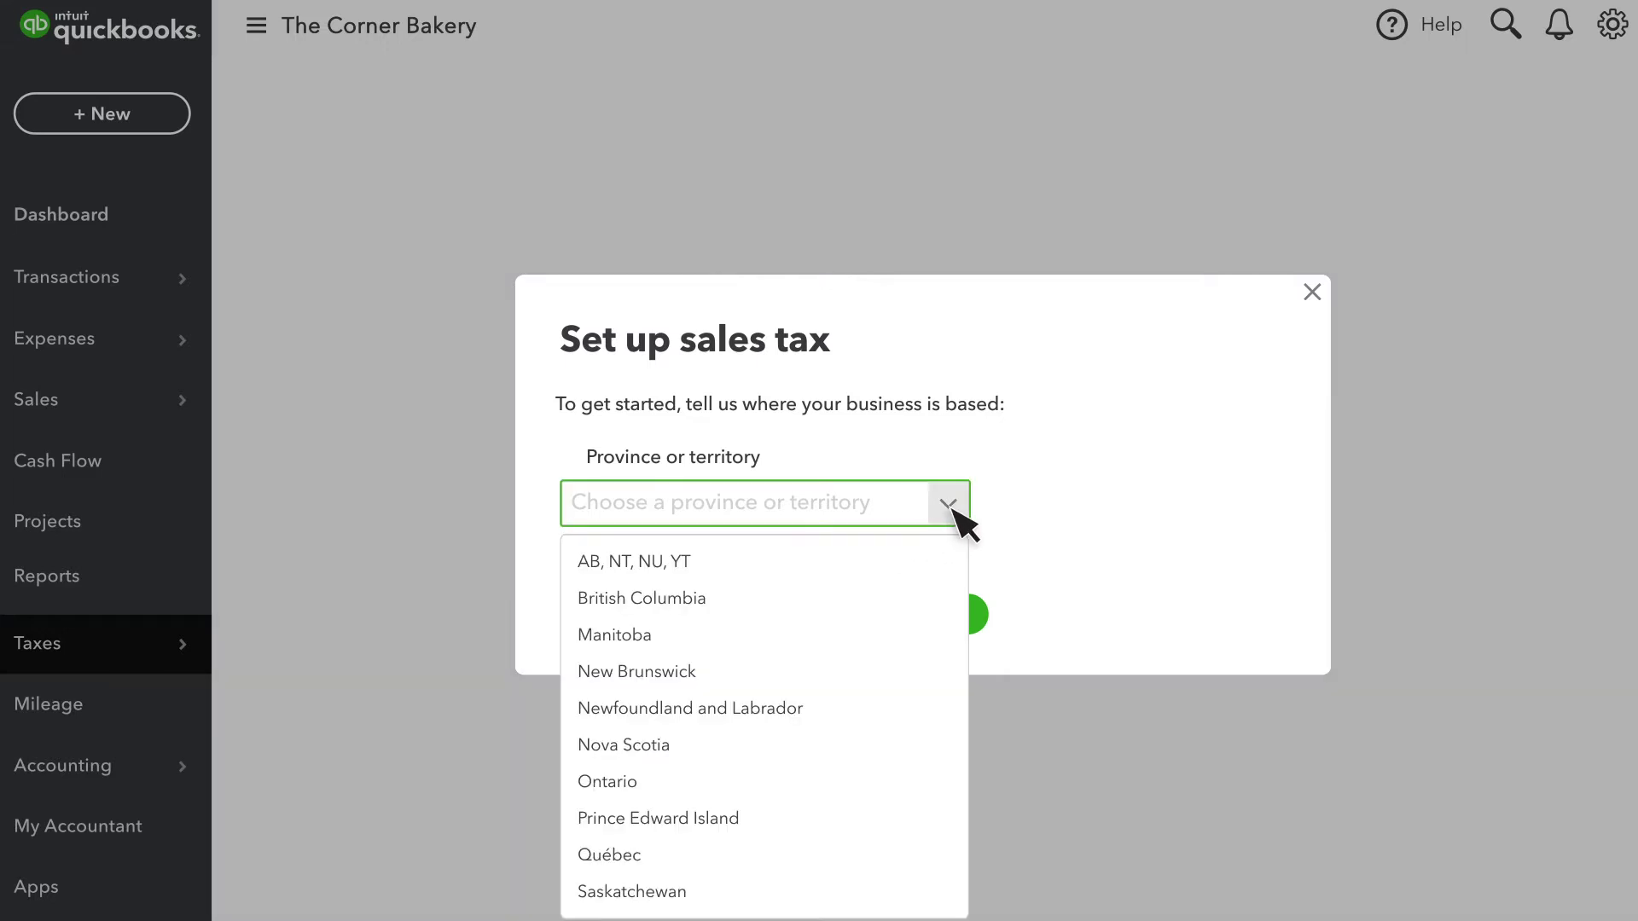
pyautogui.click(749, 561)
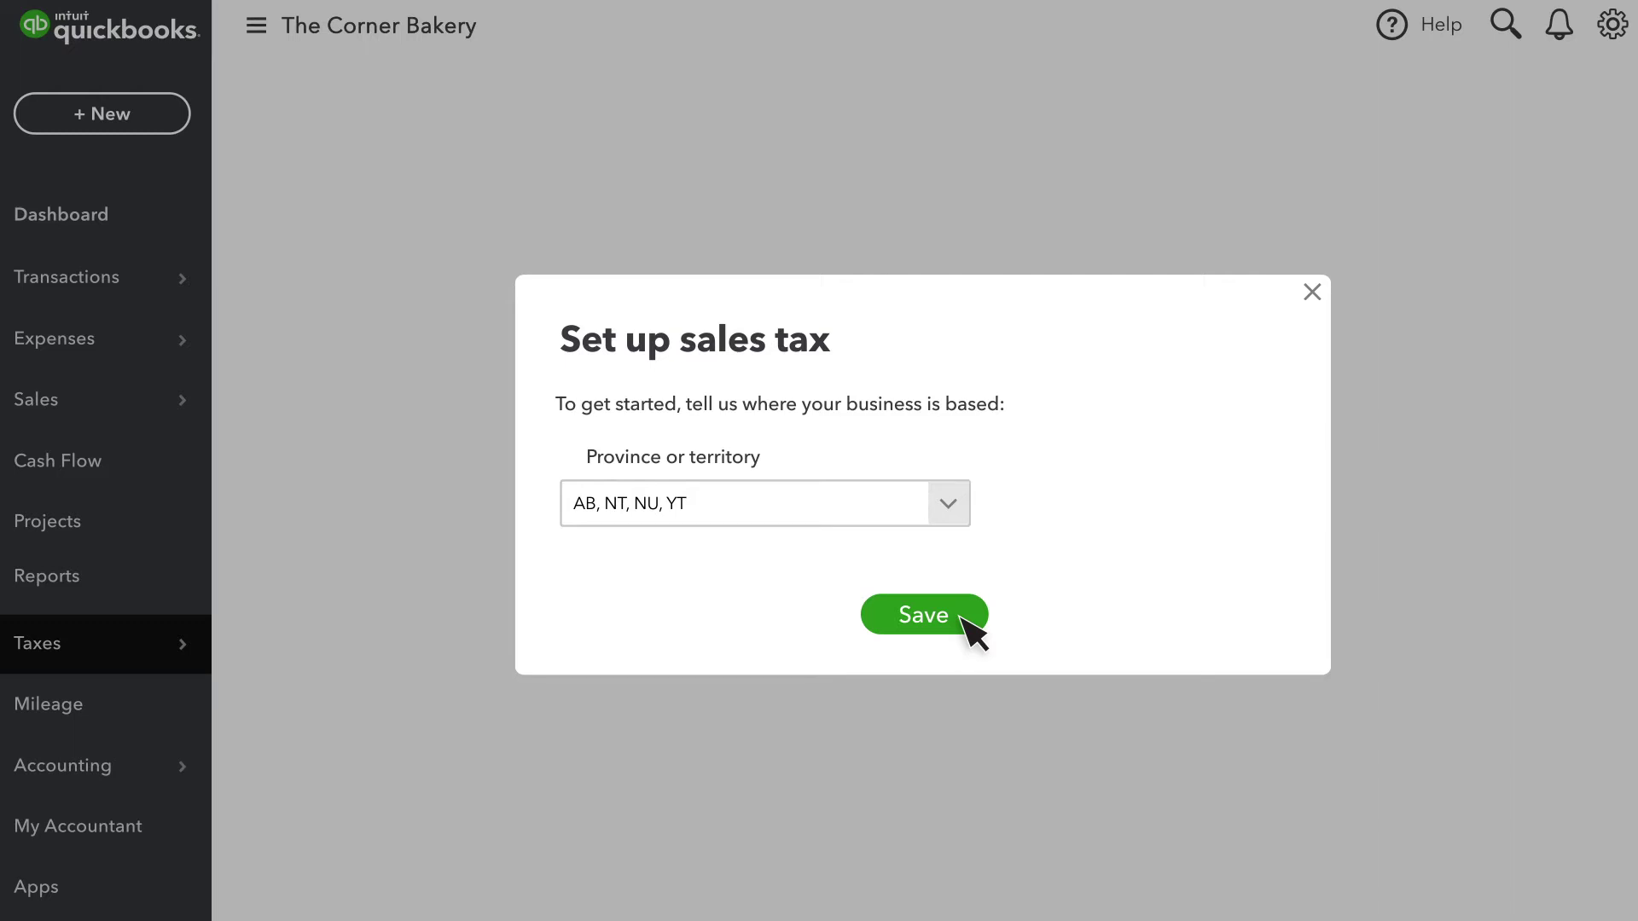
pyautogui.click(964, 616)
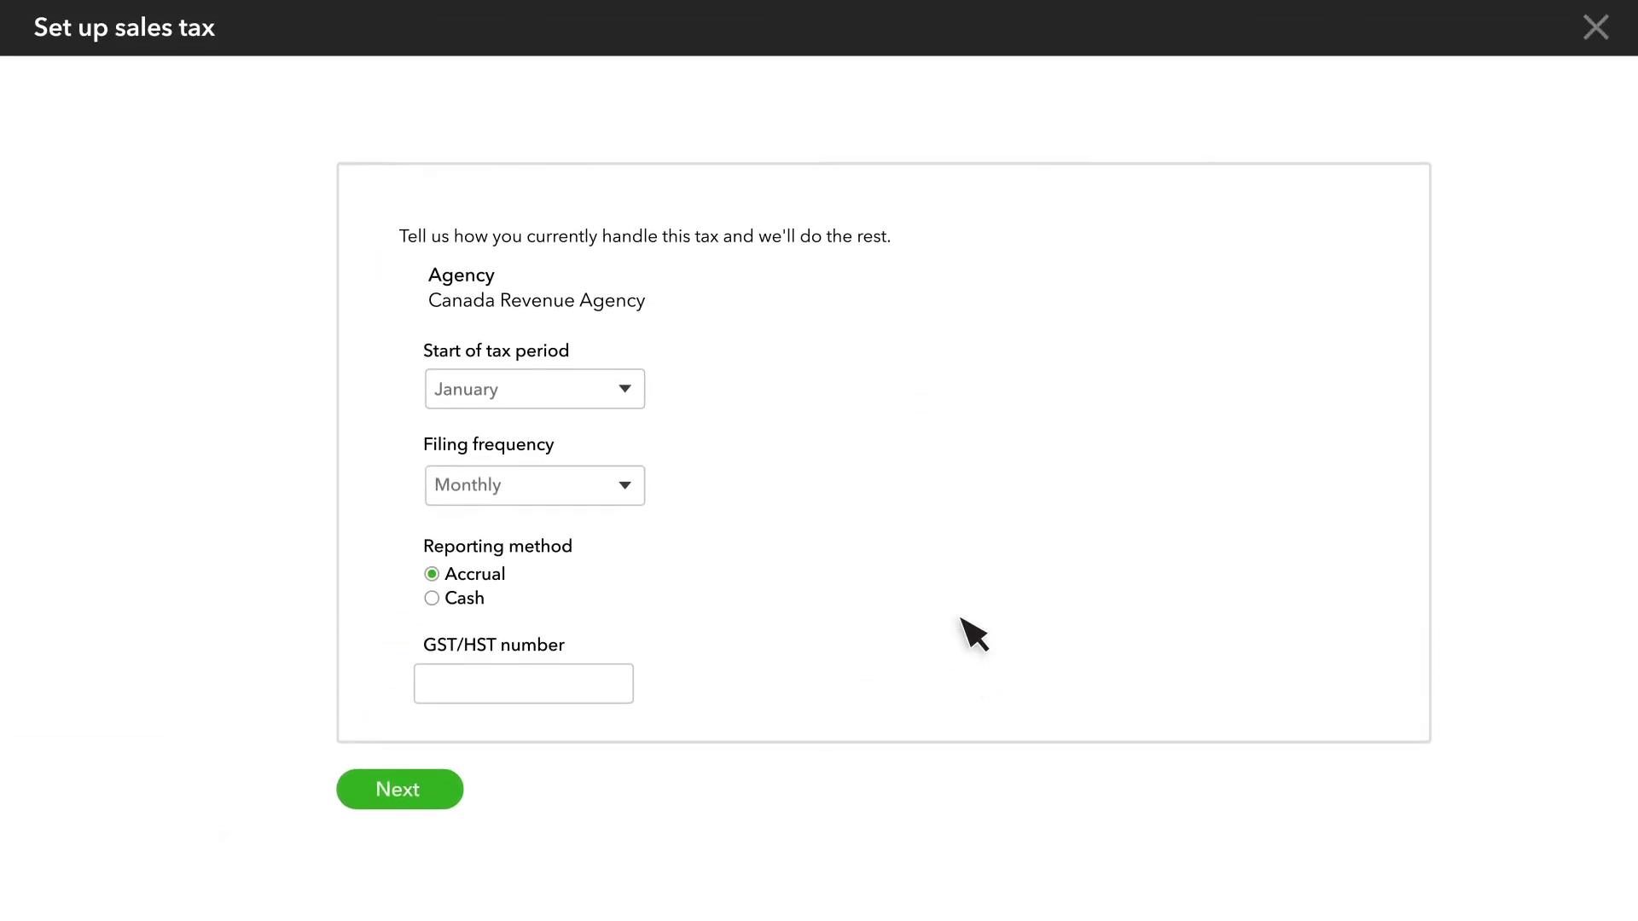
# Keep January start, set Quarterly filing, enter GST/HST number 123456789 RT 0001 and submit
pyautogui.click(626, 390)
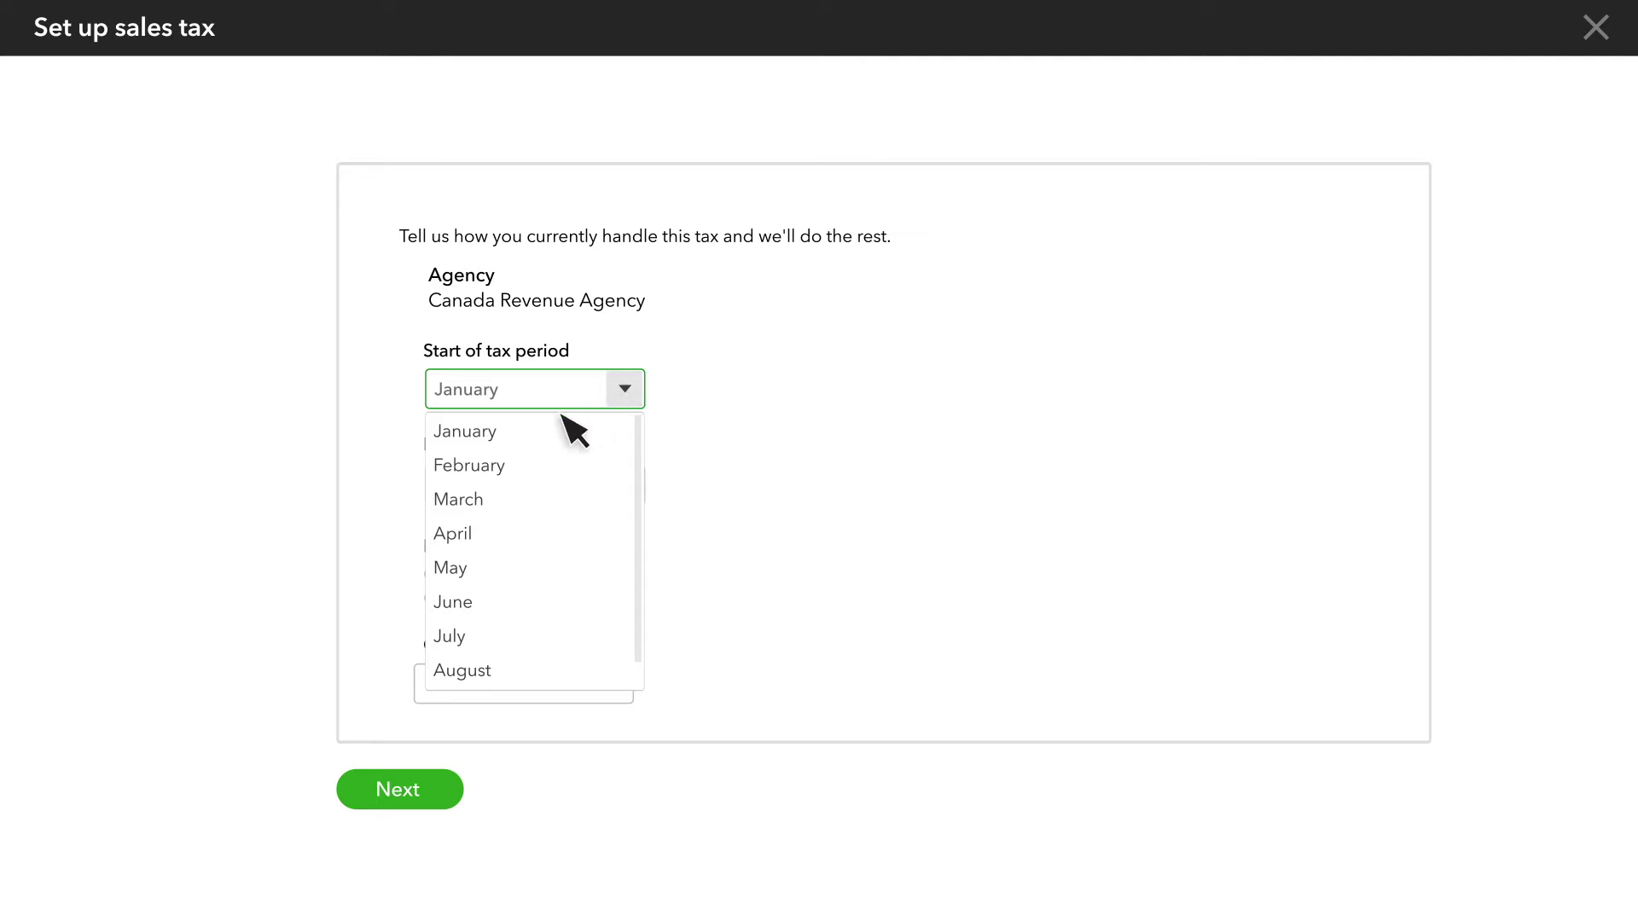
pyautogui.click(525, 436)
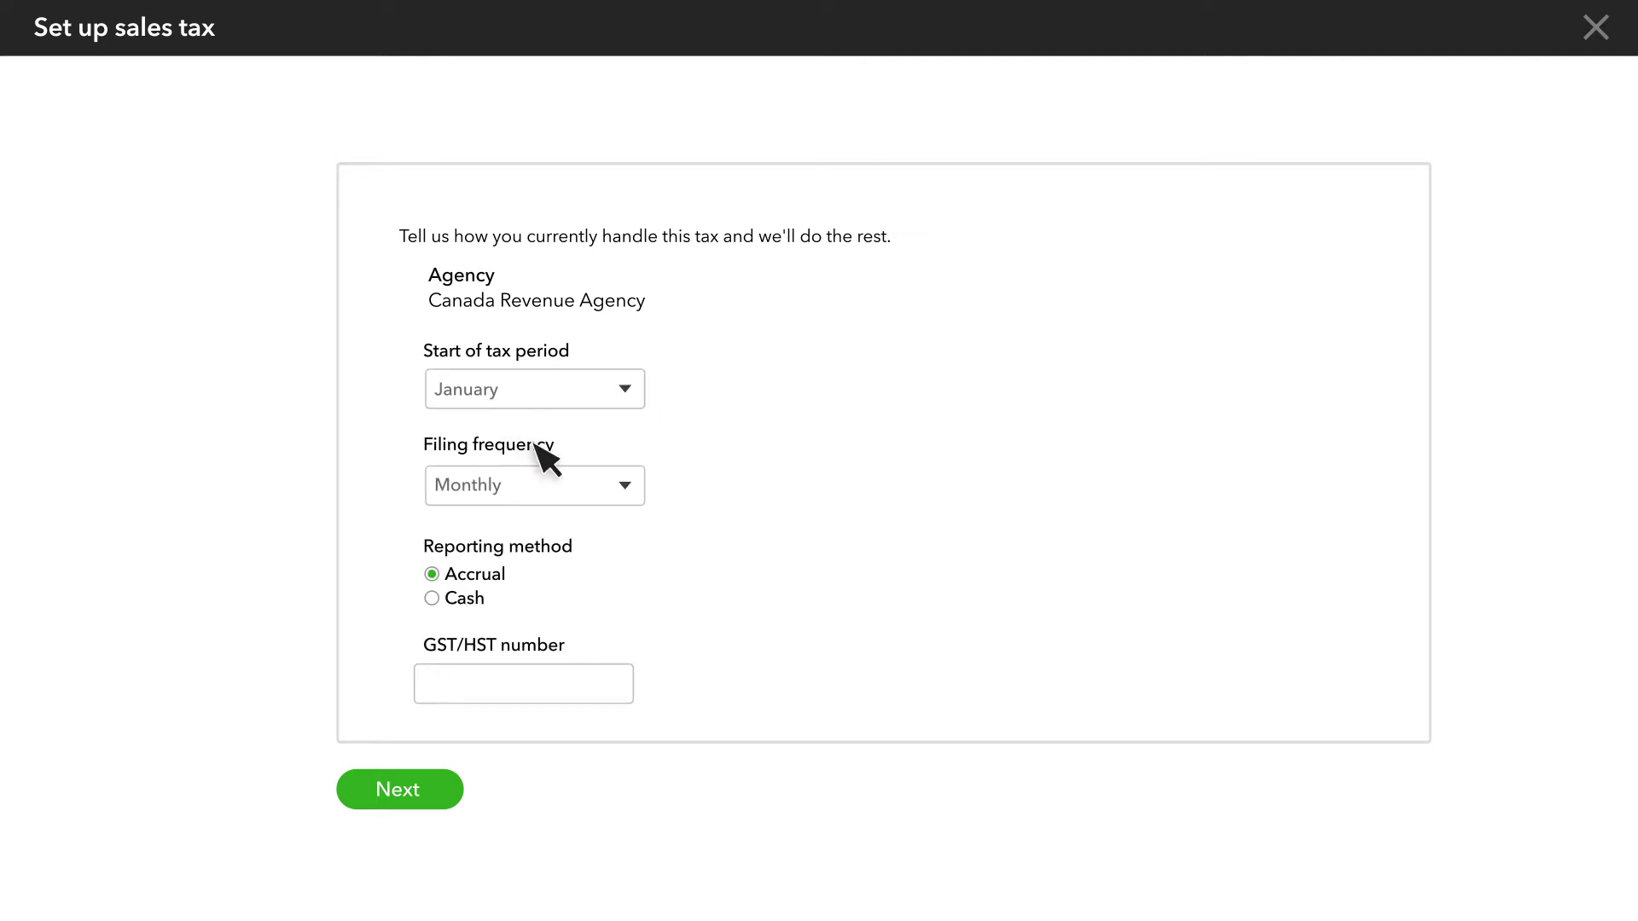
pyautogui.click(627, 494)
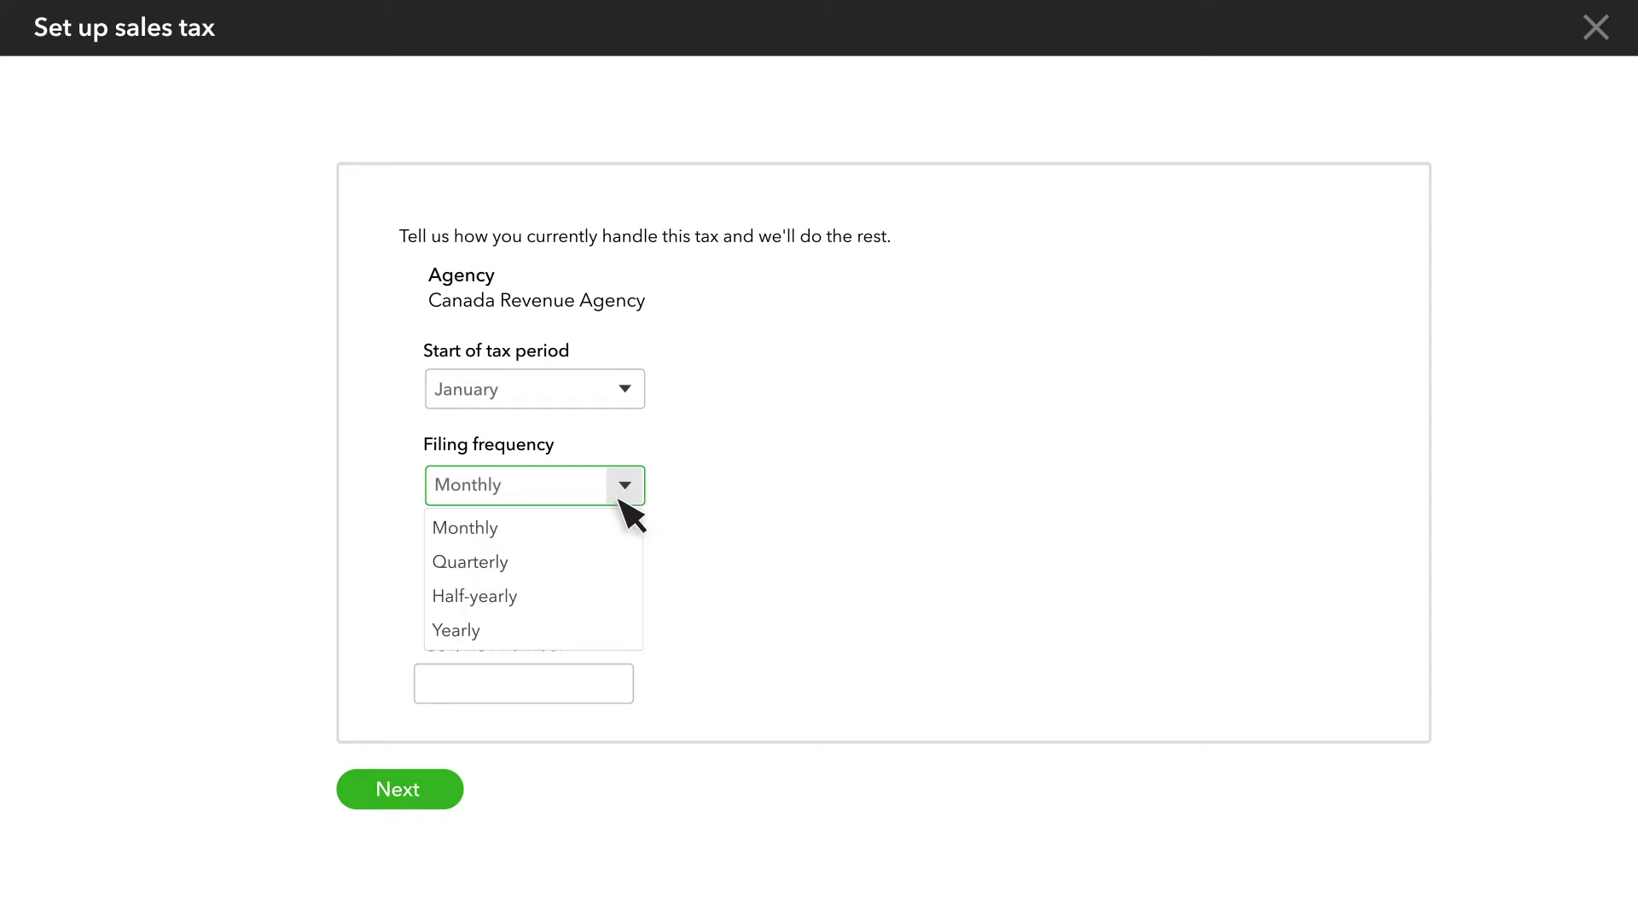
pyautogui.click(544, 566)
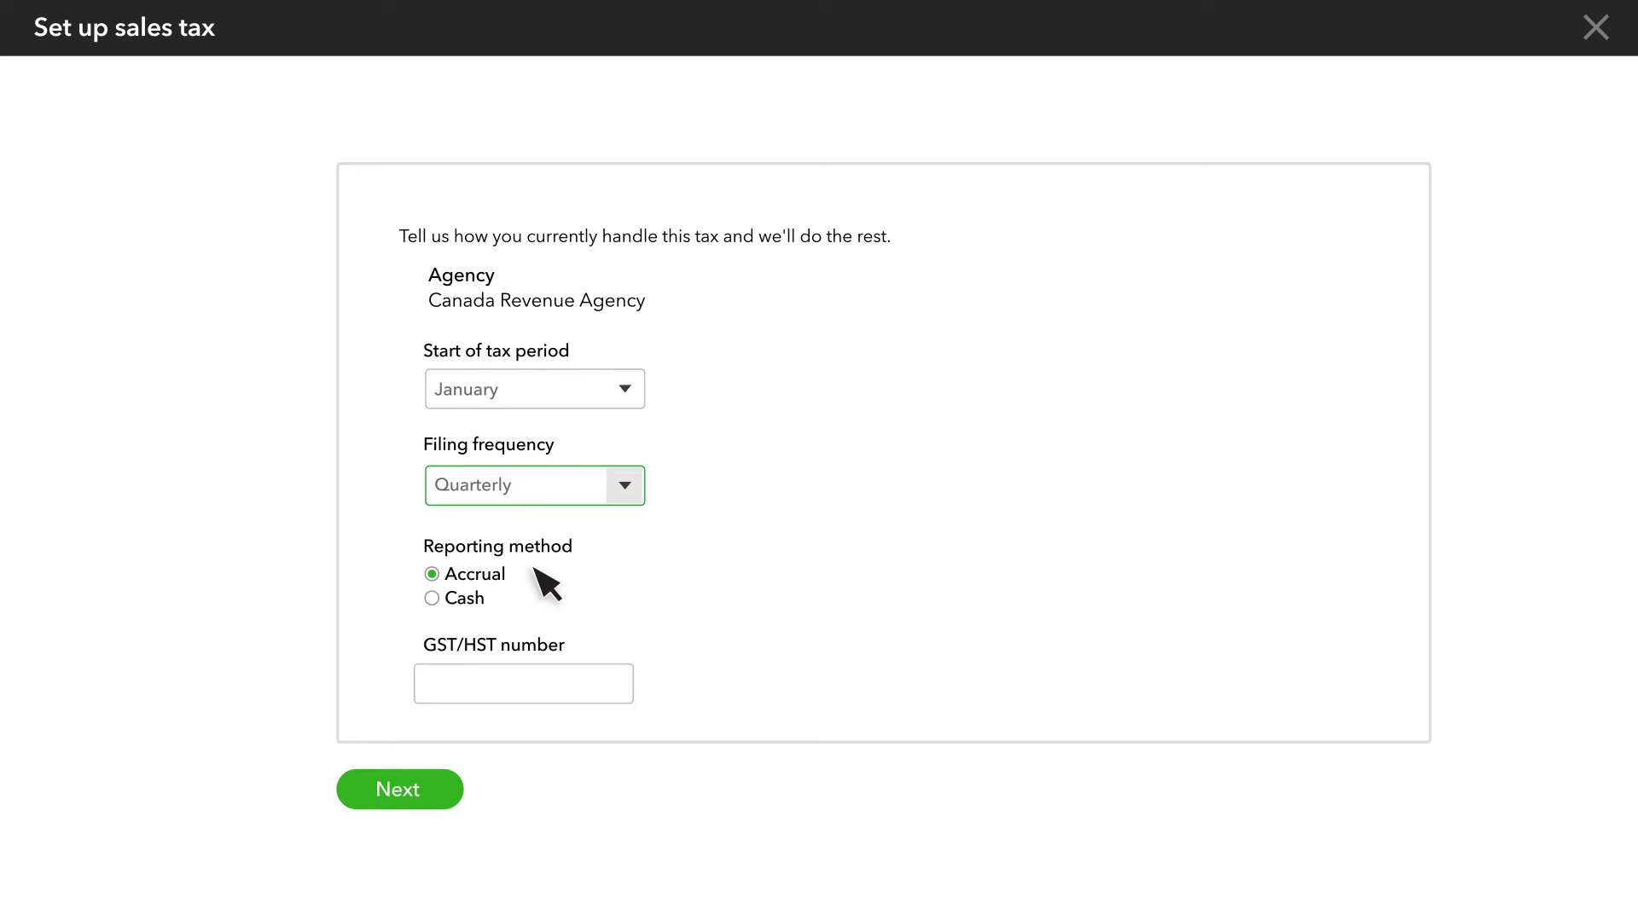
pyautogui.click(440, 688)
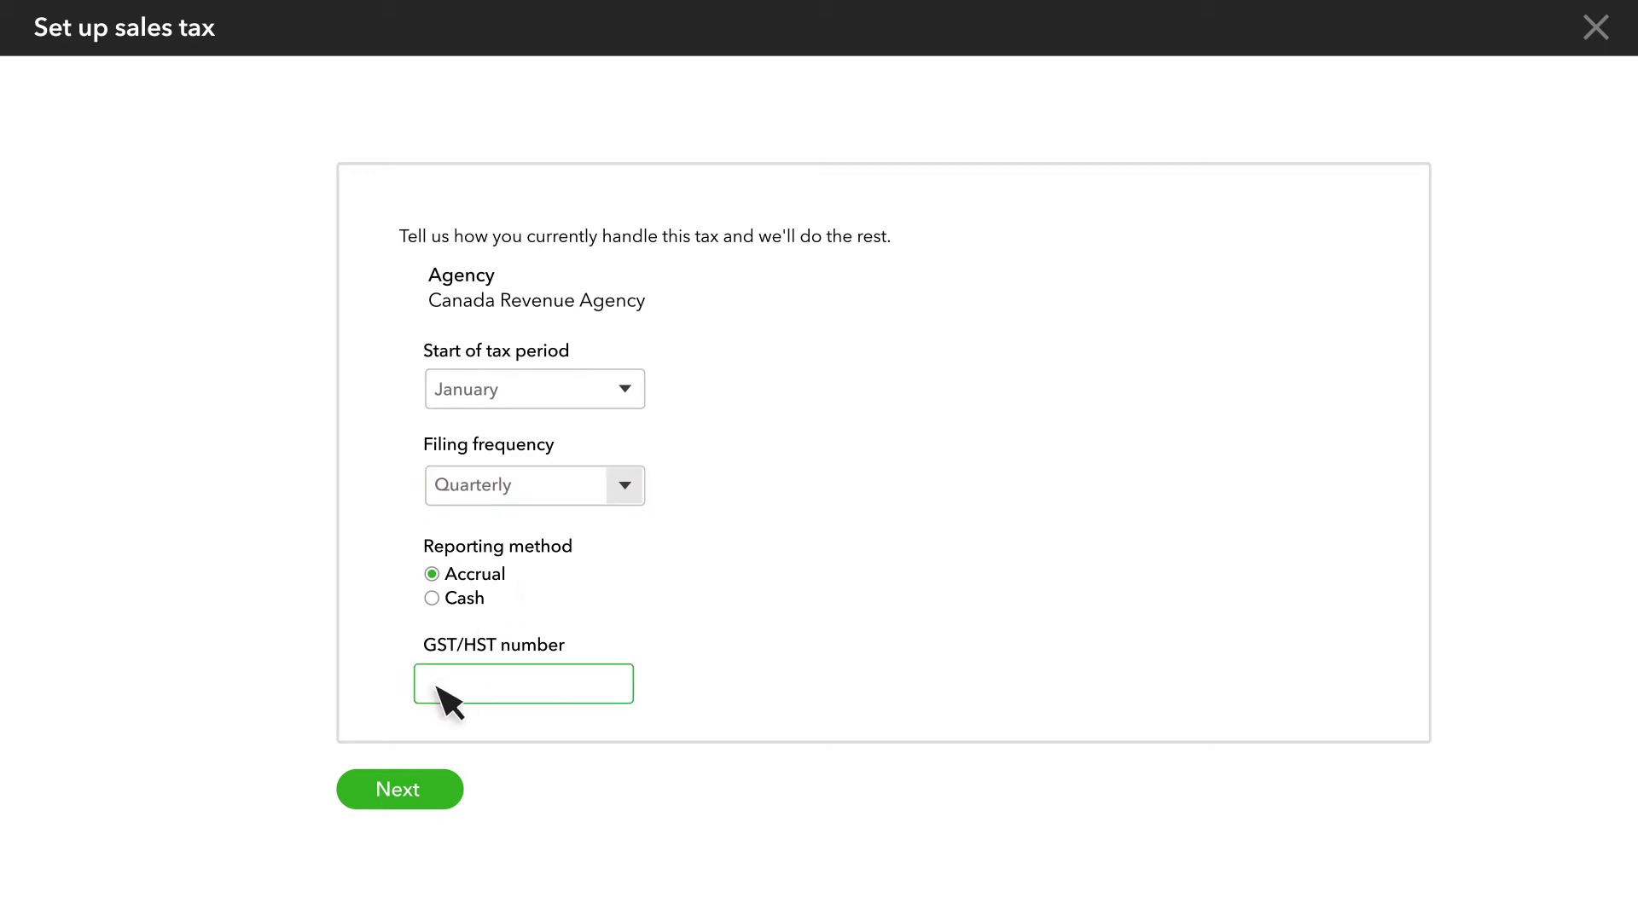
pyautogui.write('123456789 RT 0001')
pyautogui.press('Tab')
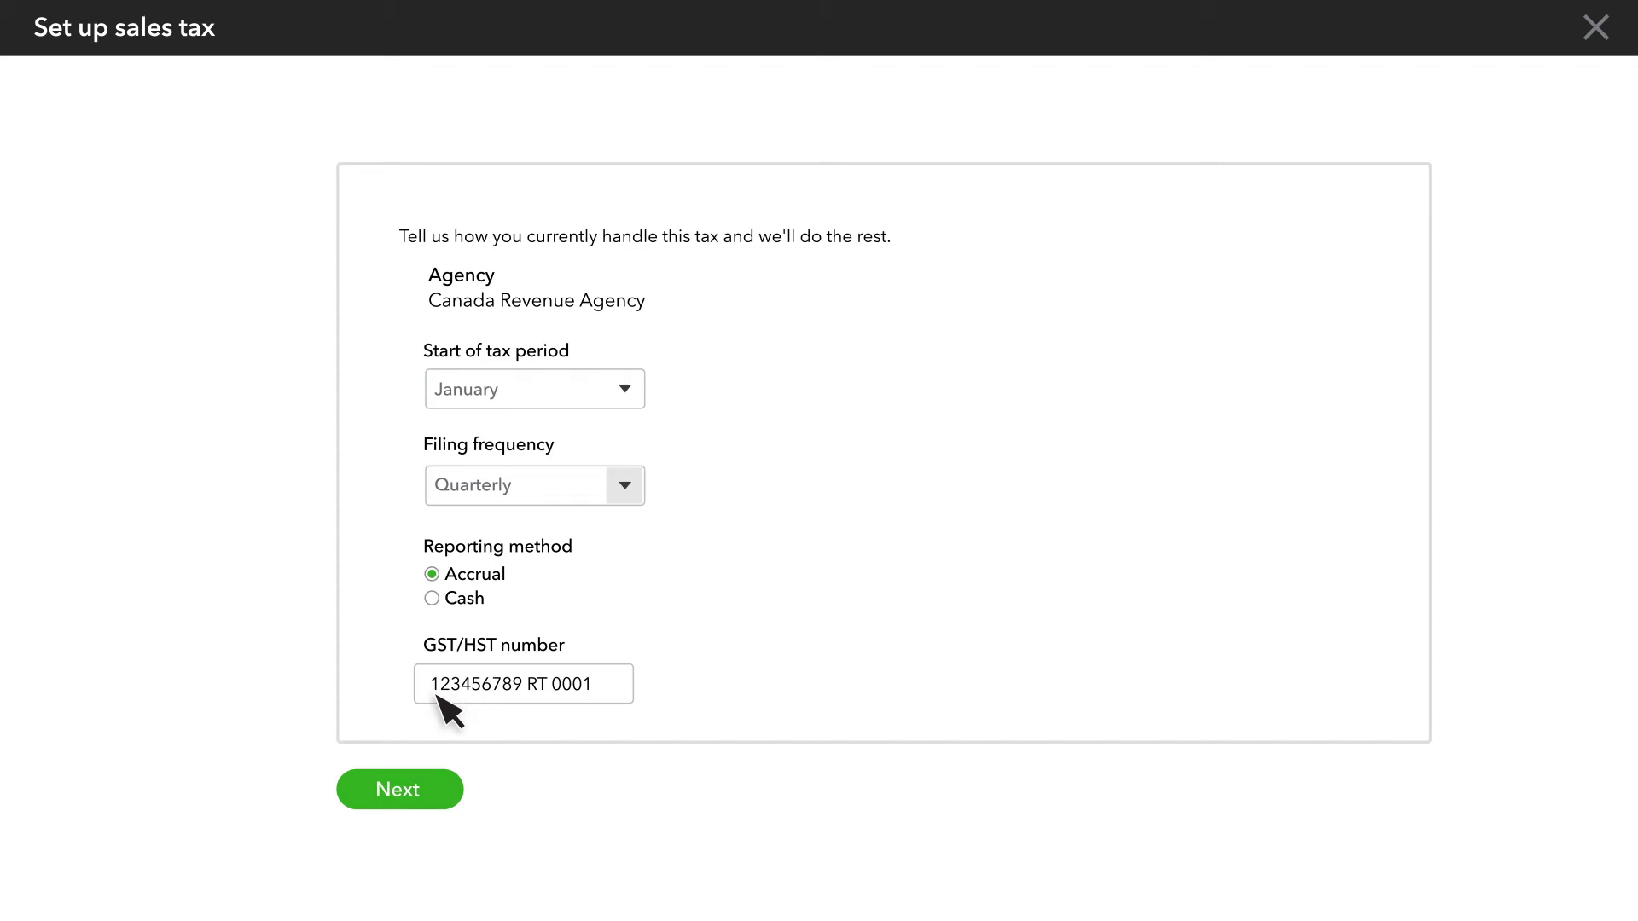
pyautogui.click(442, 794)
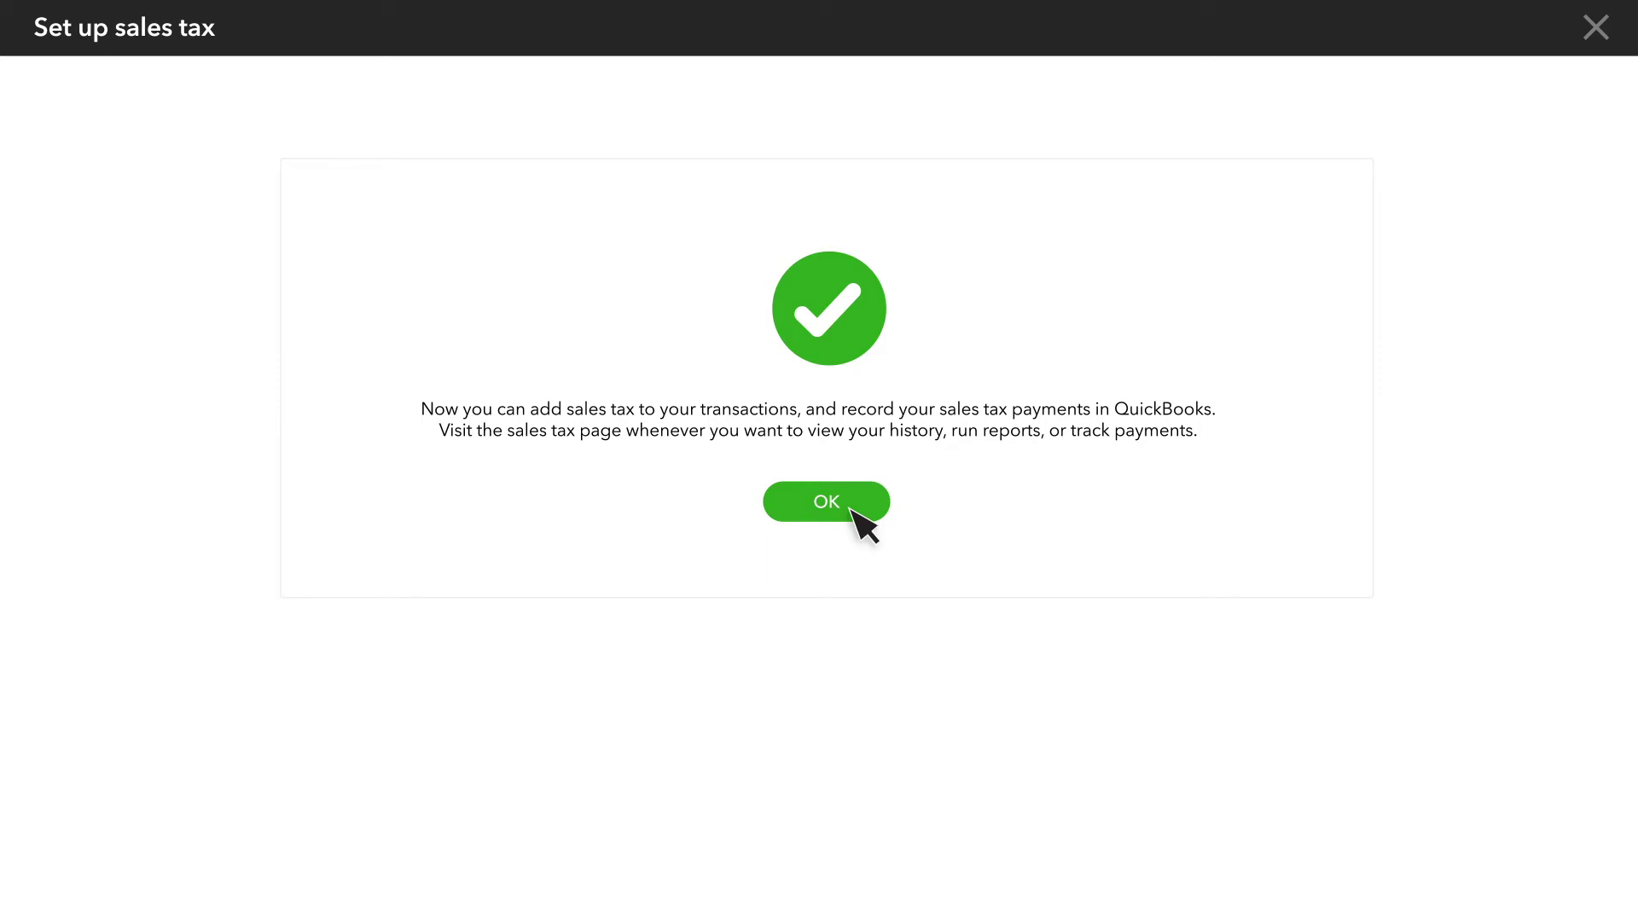
# Dismiss the success confirmation to reach the Sales Tax page showing $0.00 for the quarter
pyautogui.click(854, 515)
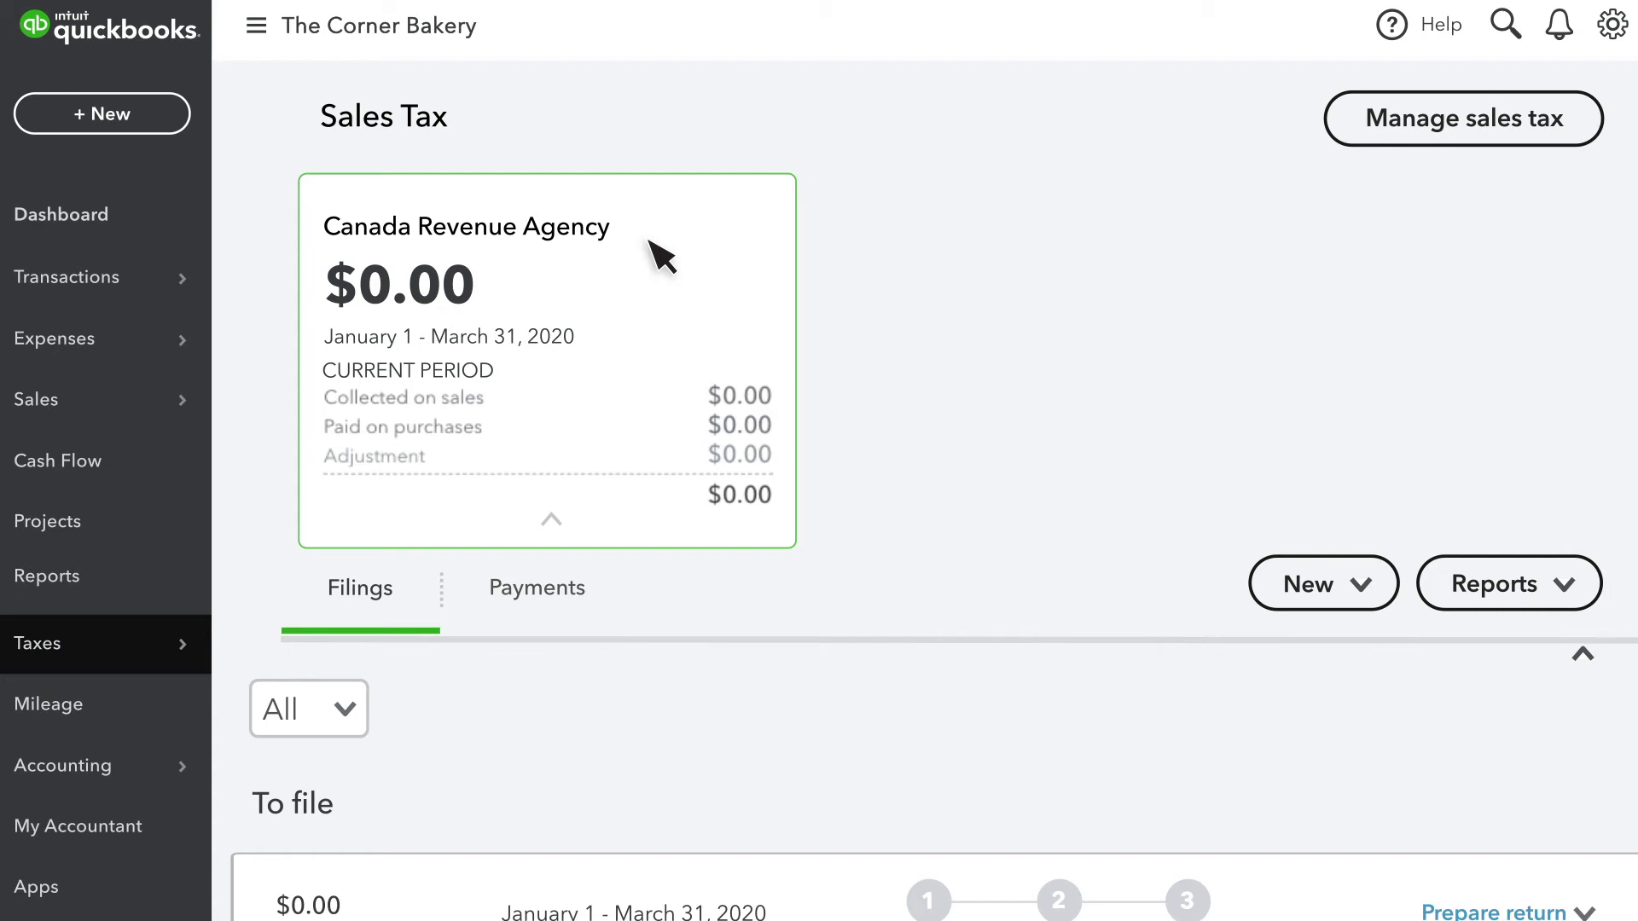
# Review the Canada Revenue Agency filing settings in Manage sales tax and close them unchanged
pyautogui.click(1342, 139)
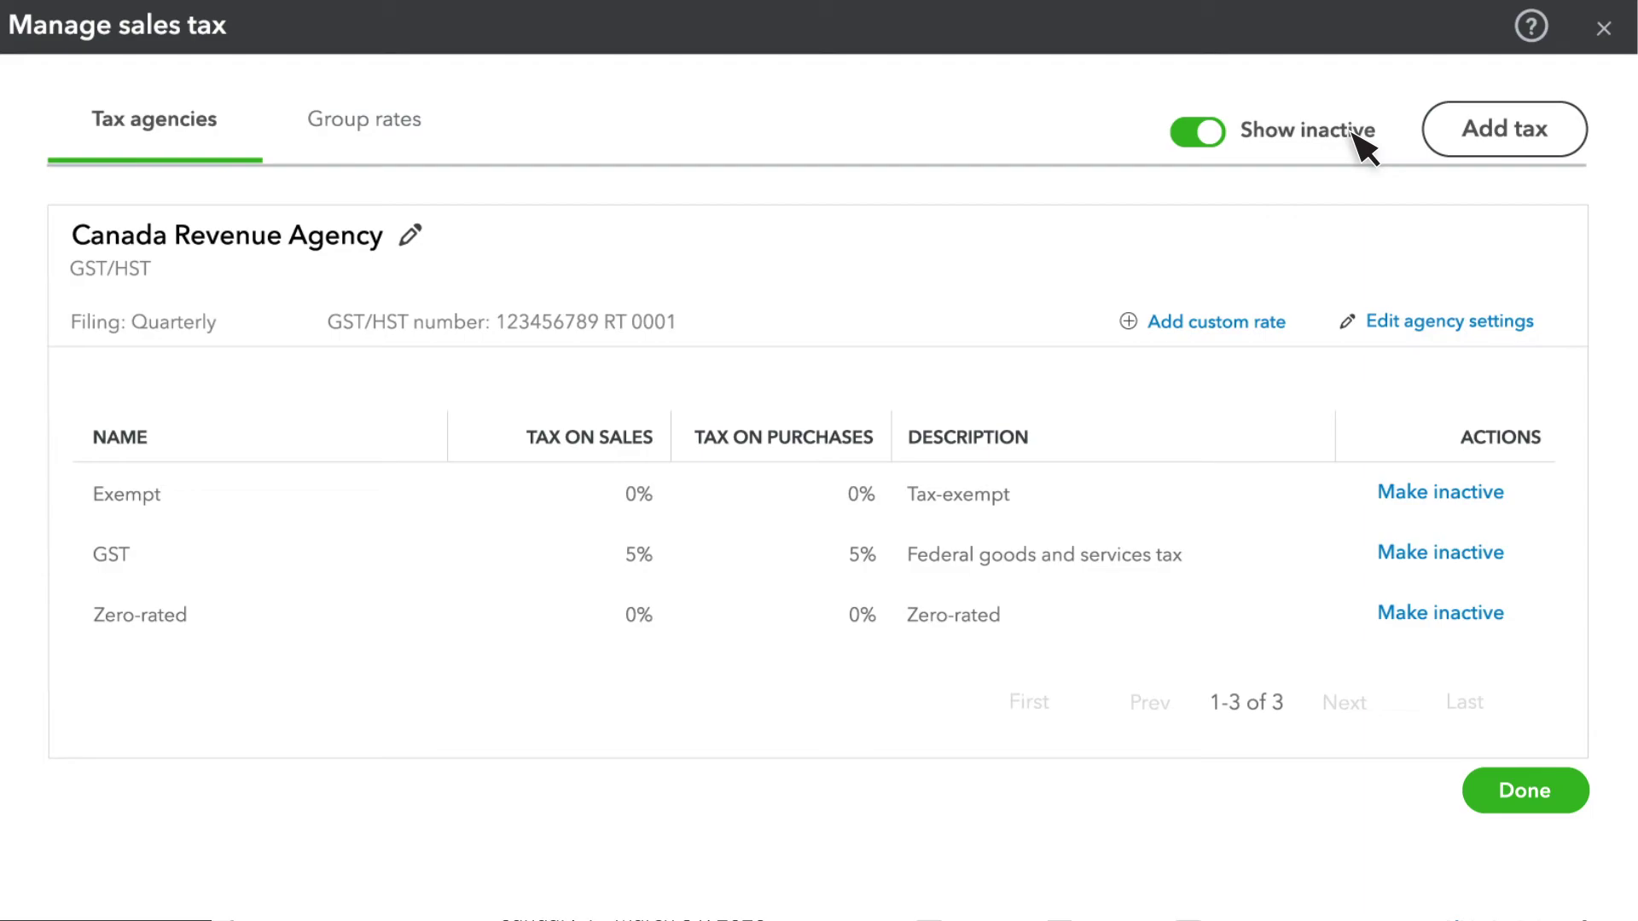
pyautogui.click(1434, 323)
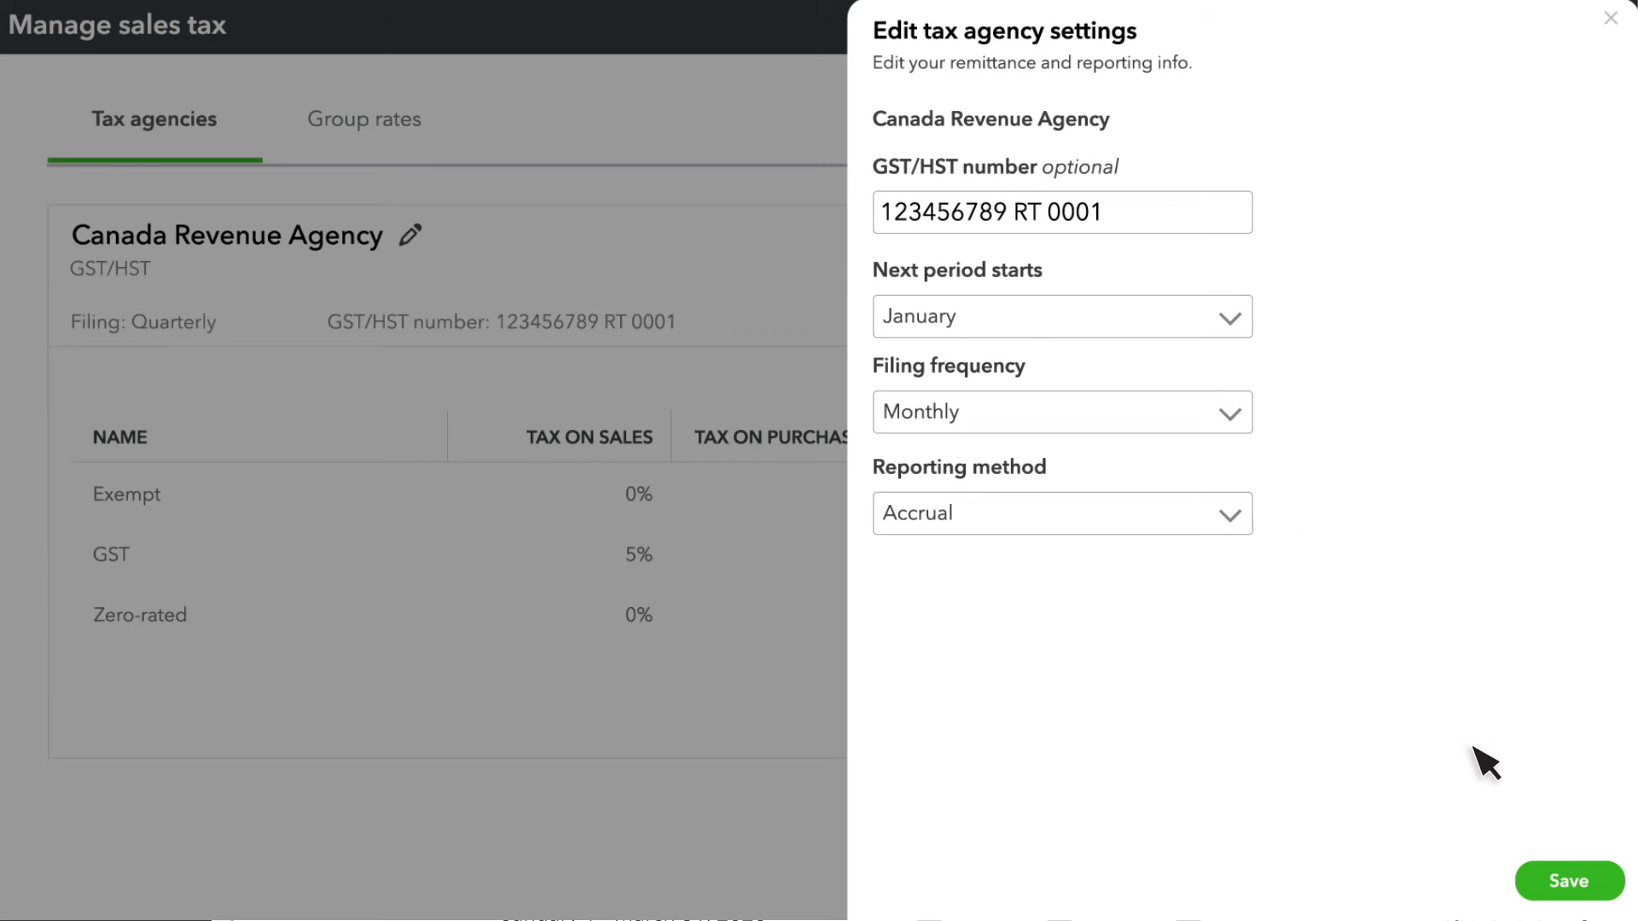
pyautogui.click(1570, 880)
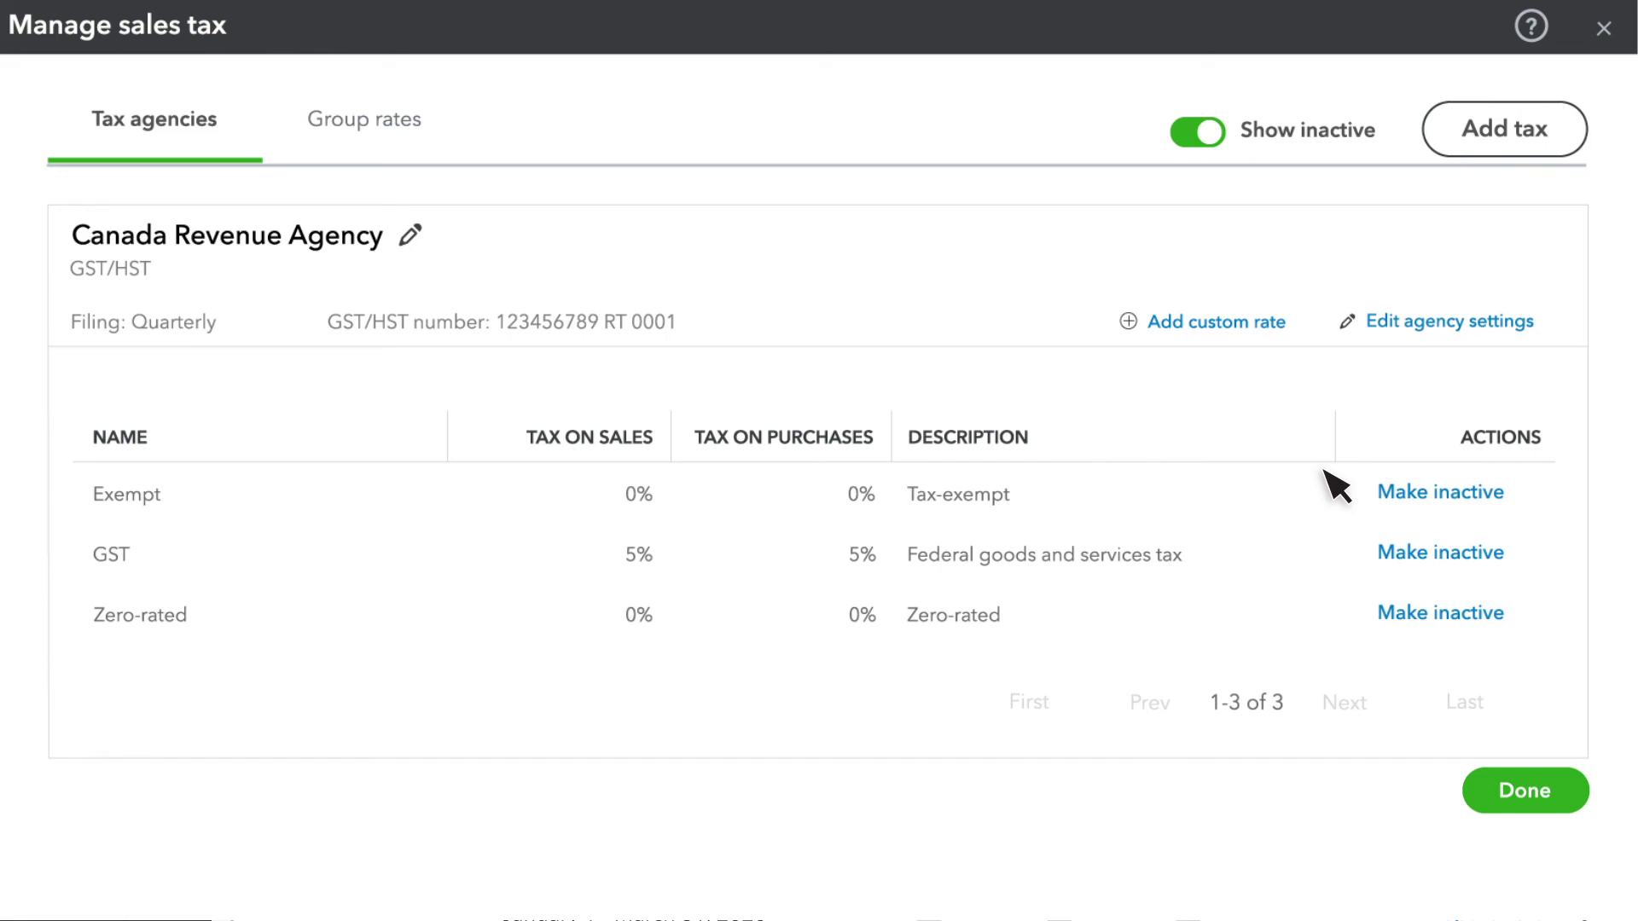
# Add a custom 2.5% rate collected on sales, reported as GST/HST collected or collectible
pyautogui.click(1229, 331)
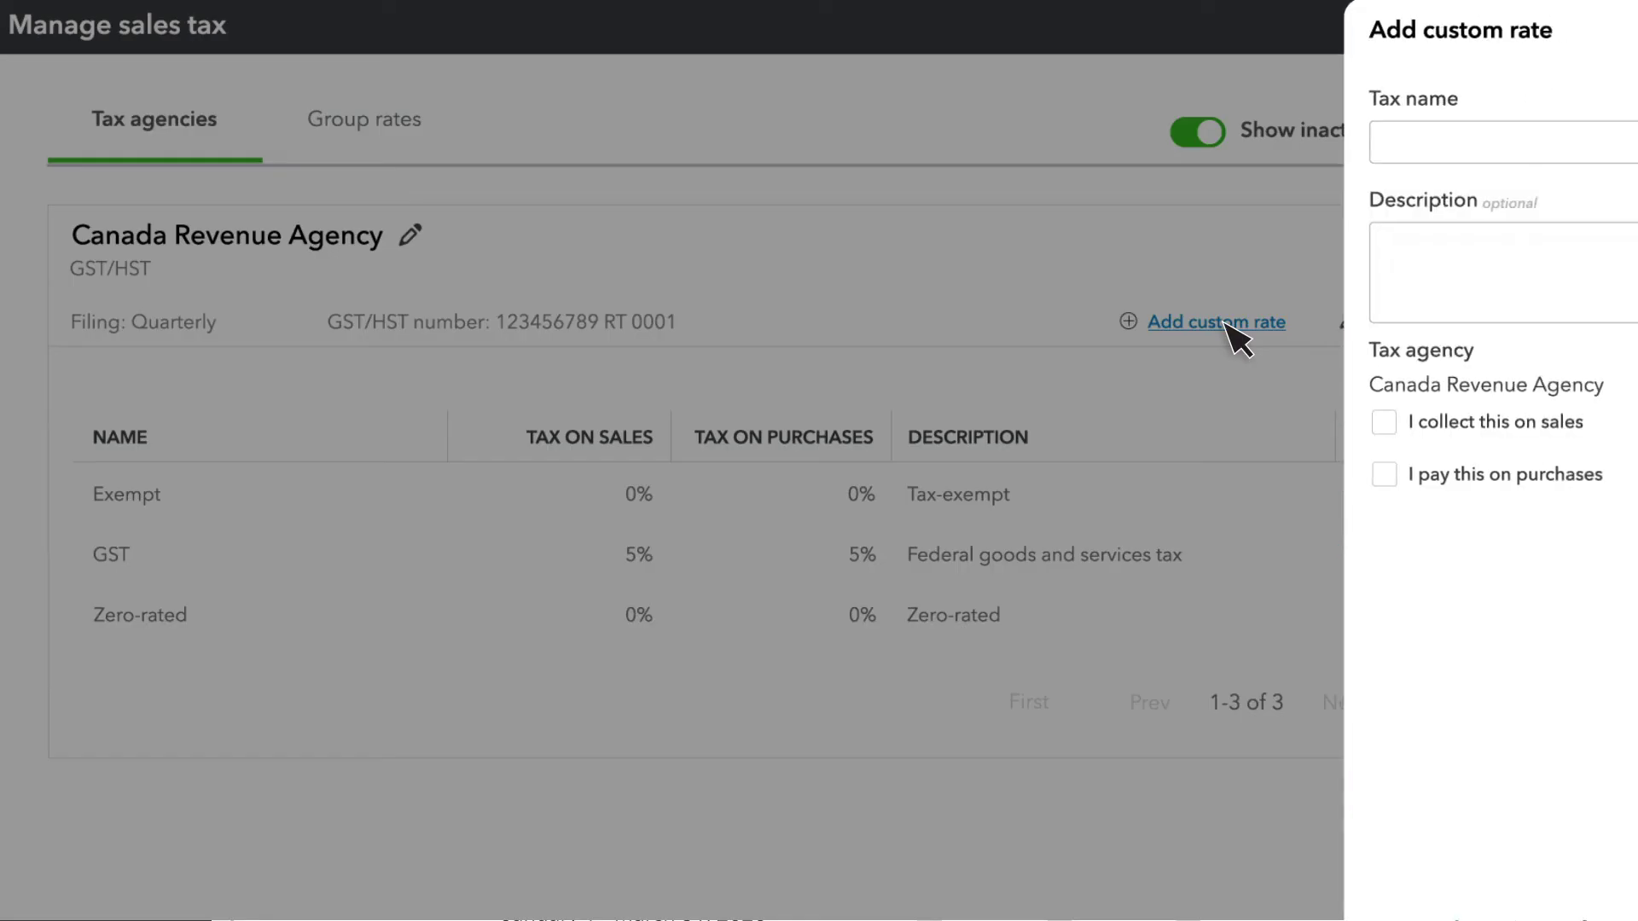
pyautogui.click(1219, 152)
pyautogui.write('GST 2.5')
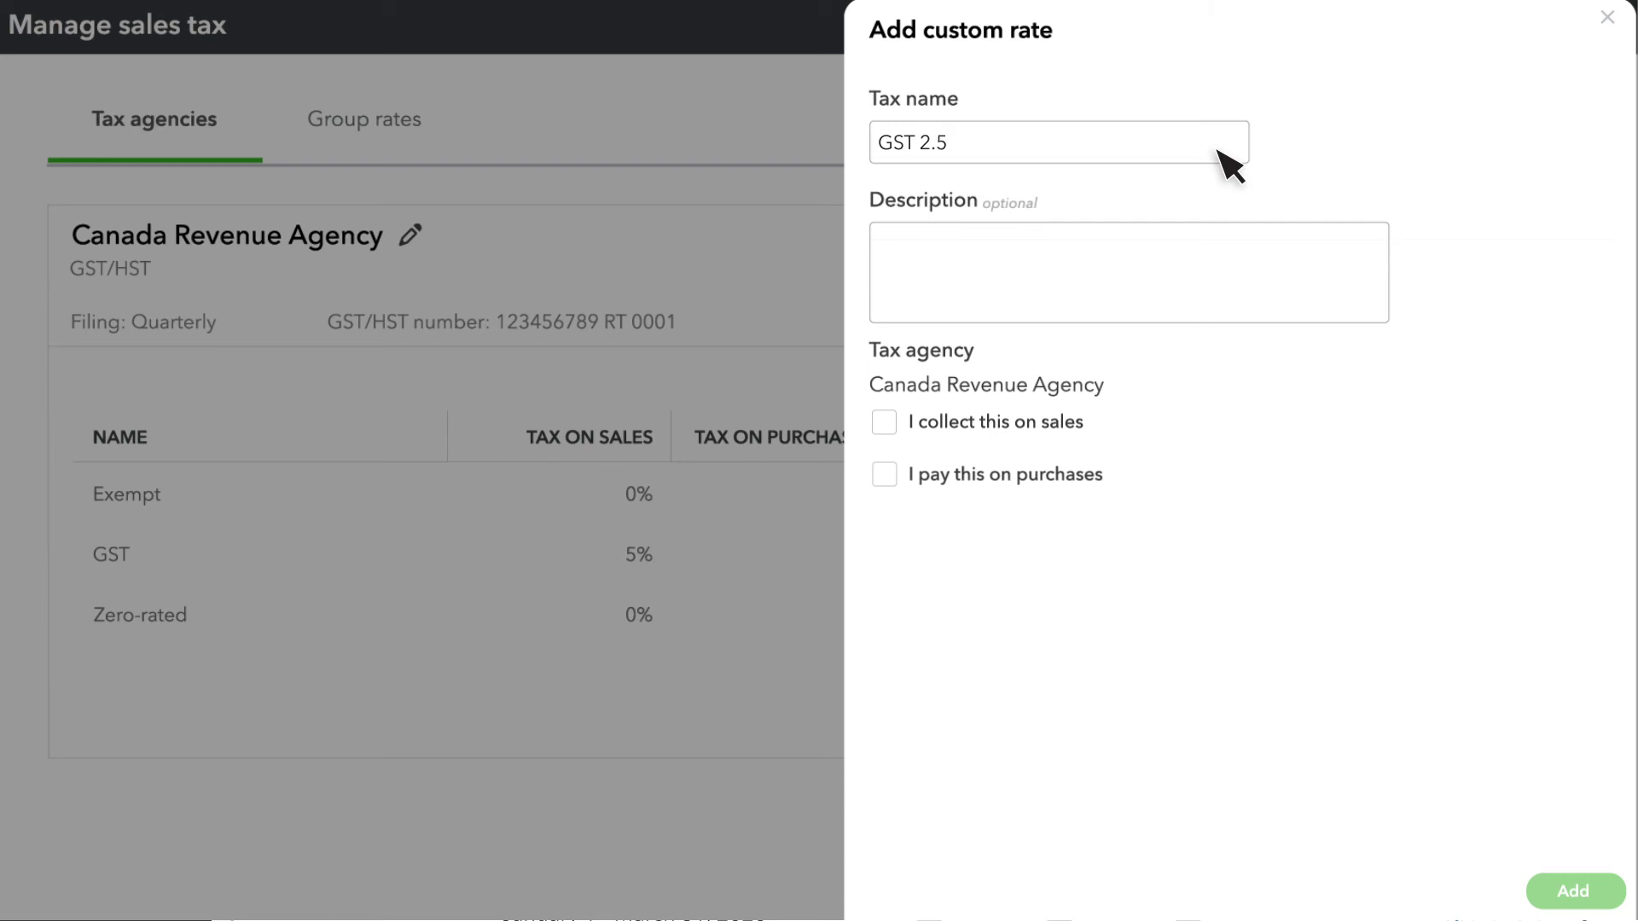
pyautogui.write('% Liability')
pyautogui.click(886, 424)
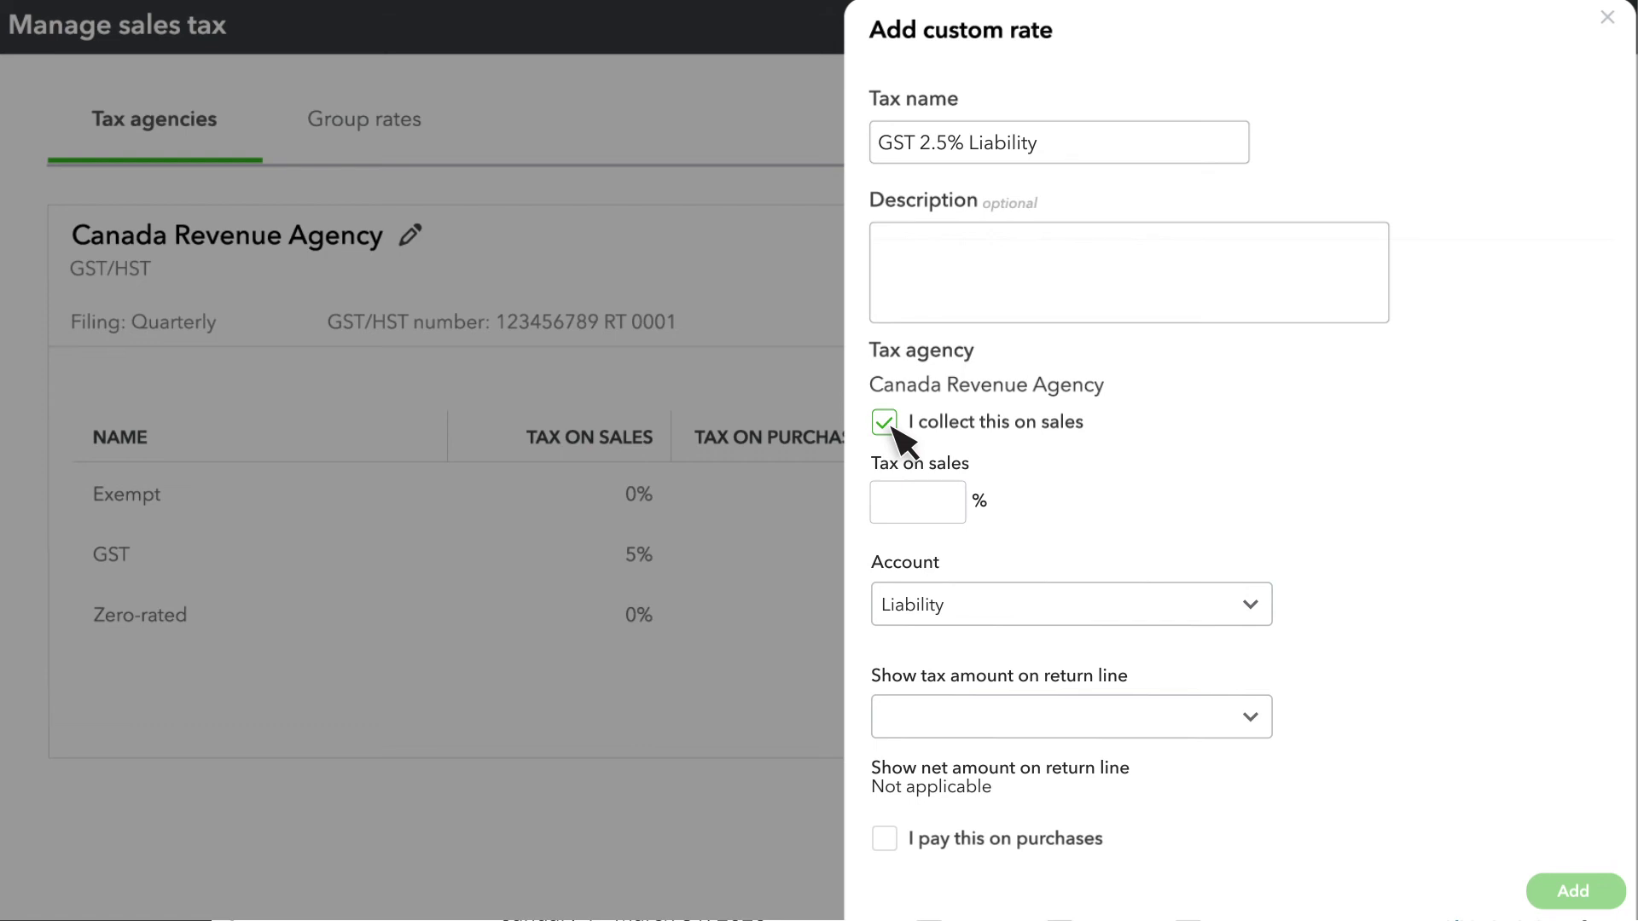
pyautogui.click(958, 516)
pyautogui.write('2.5')
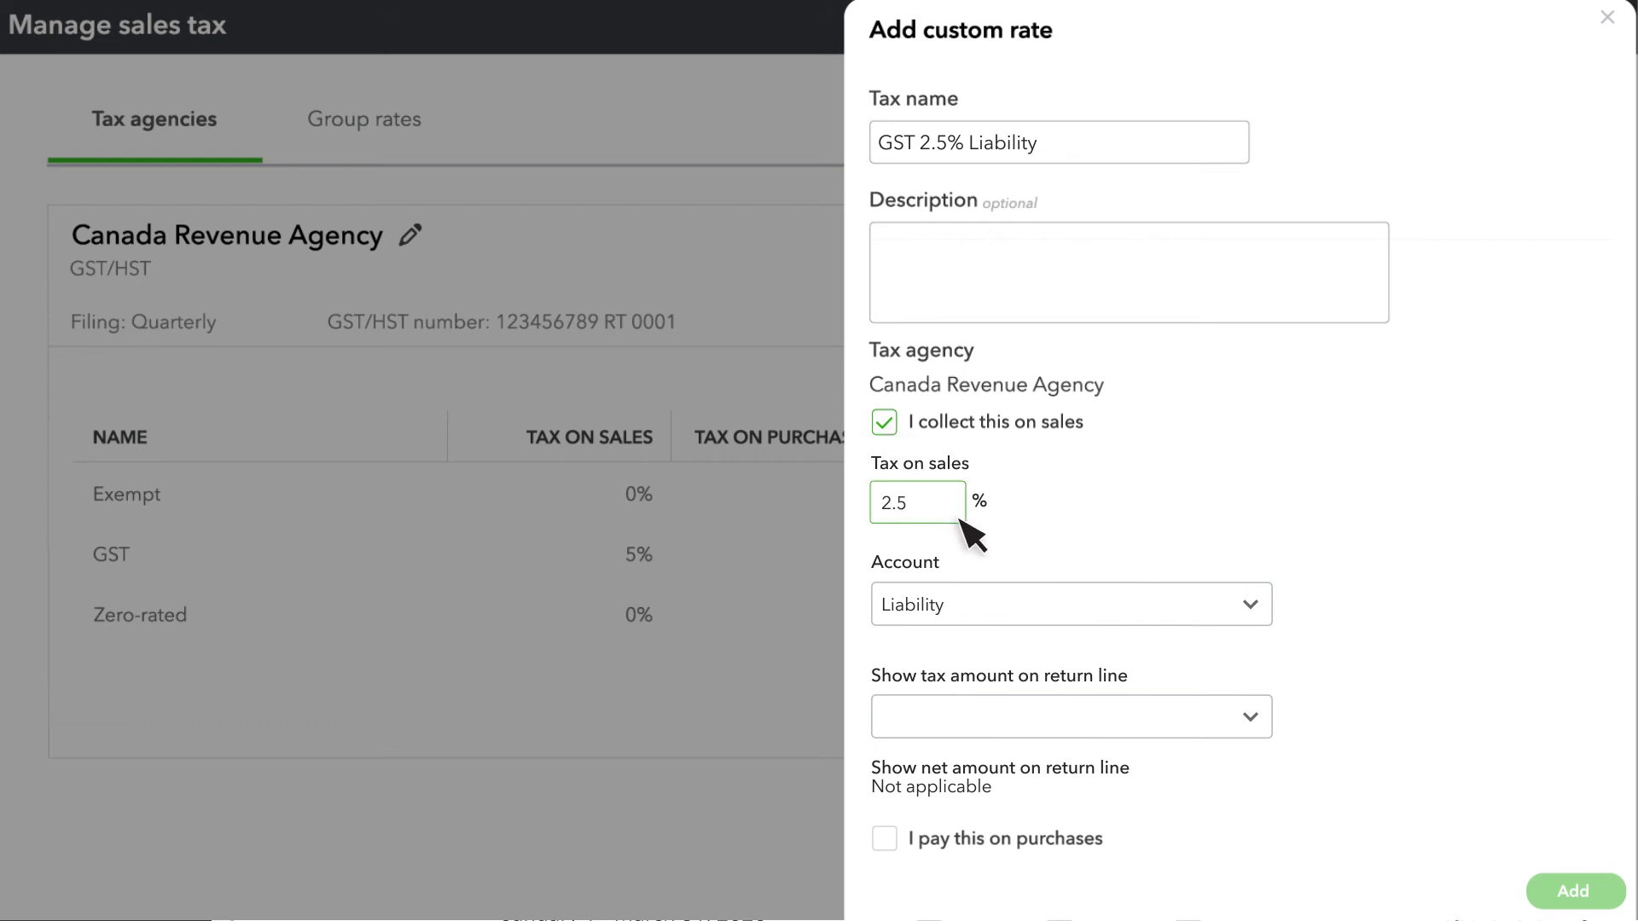
pyautogui.click(1251, 607)
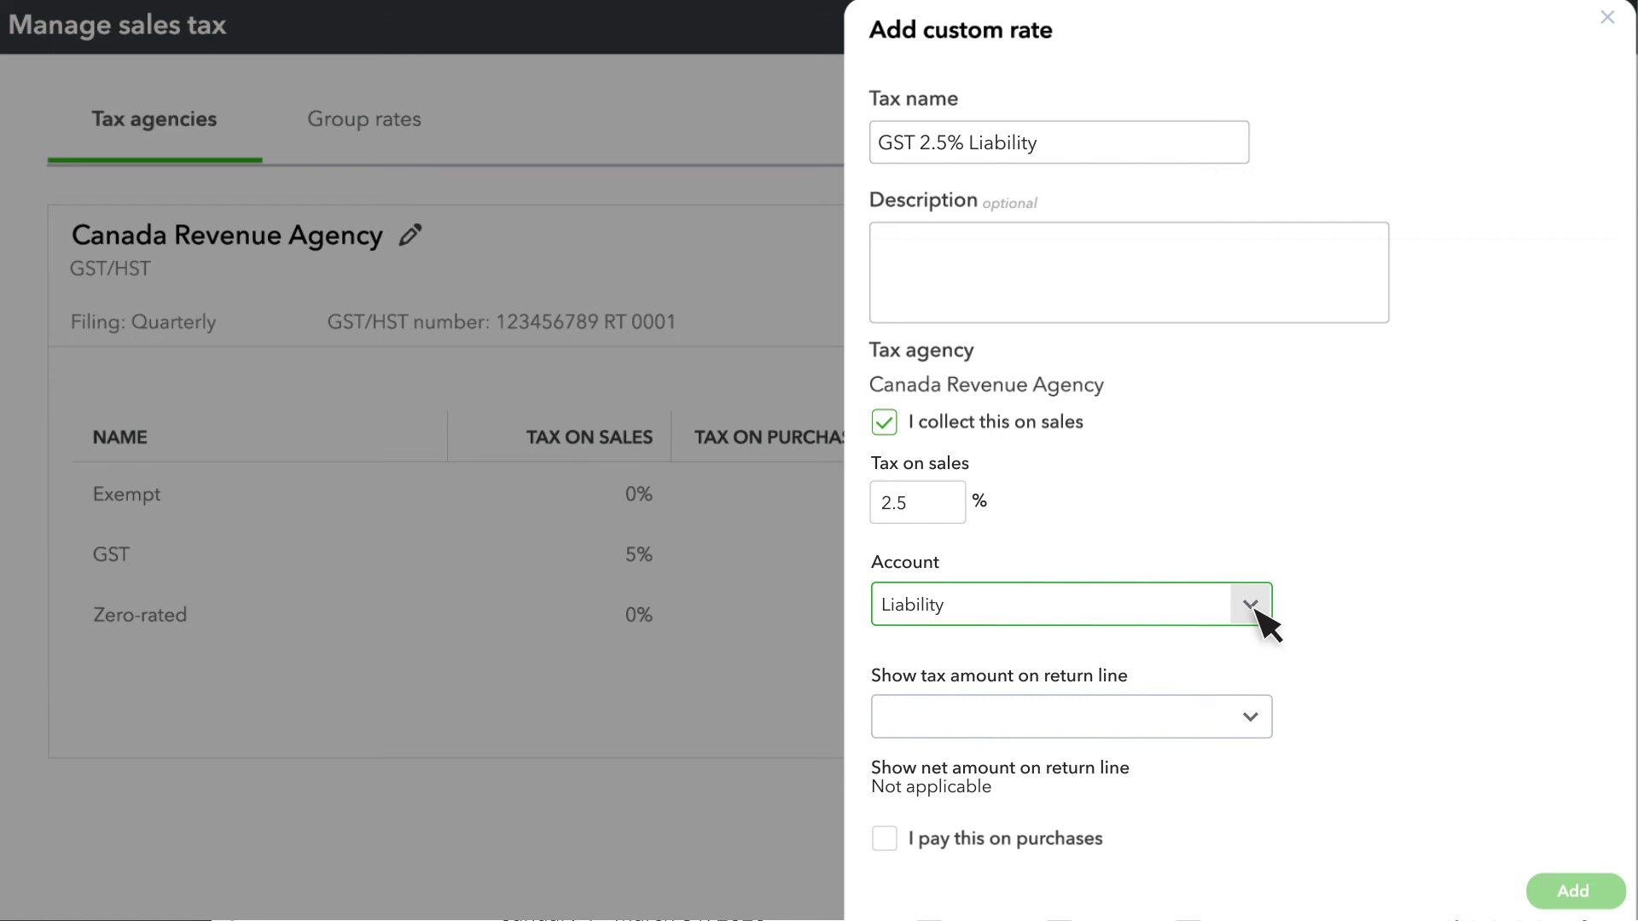
pyautogui.click(1253, 717)
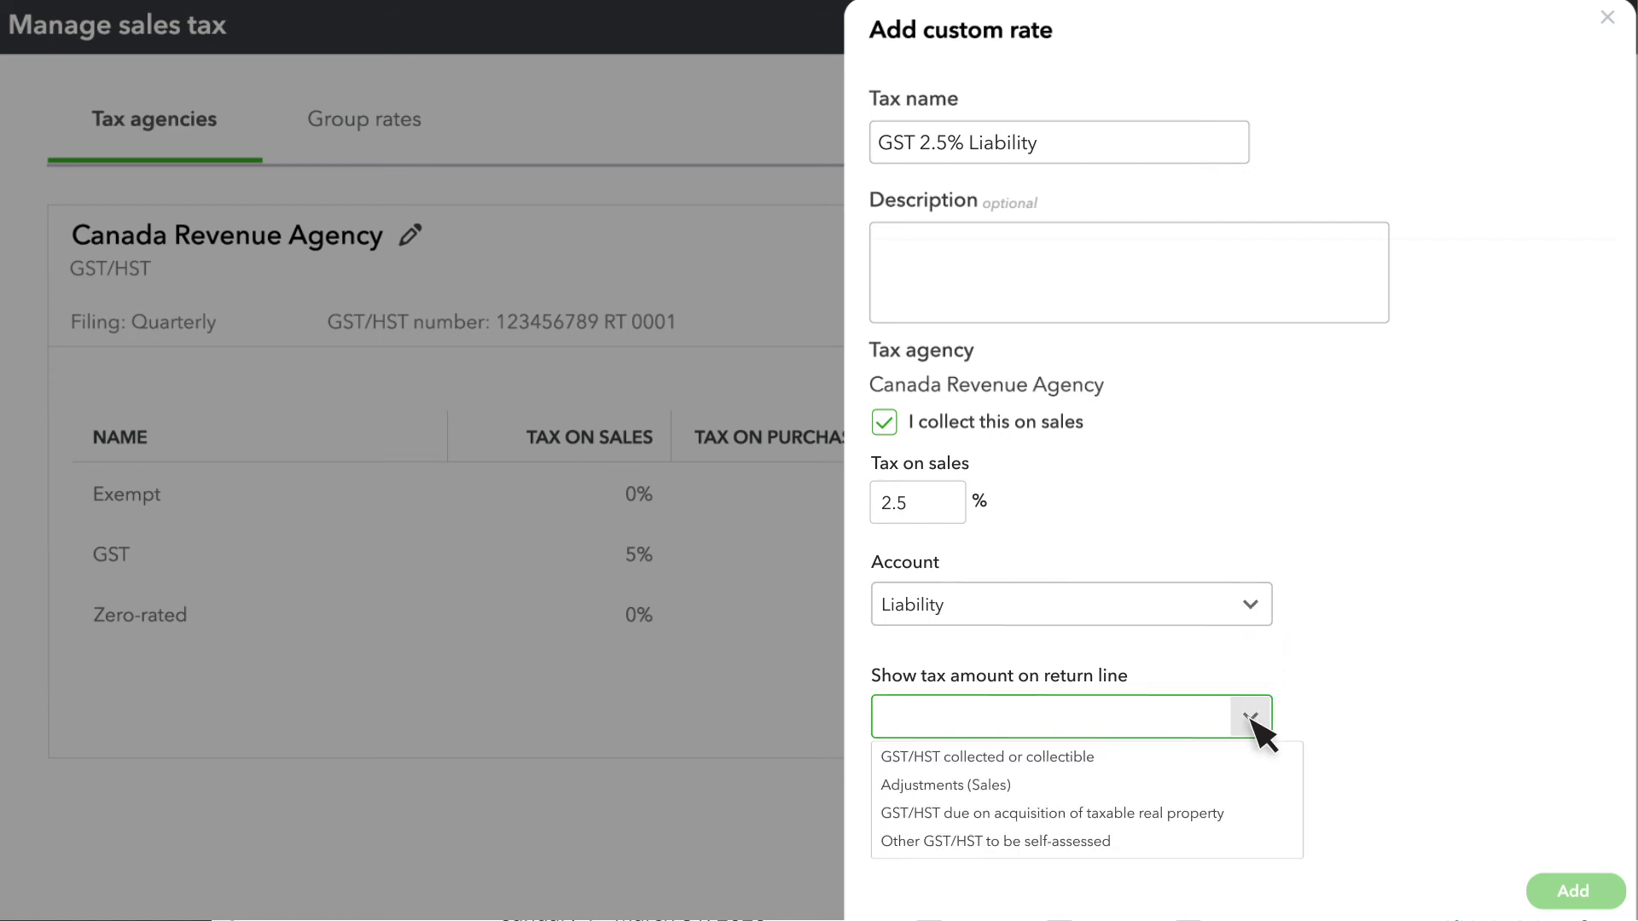
pyautogui.click(1209, 757)
pyautogui.click(1556, 895)
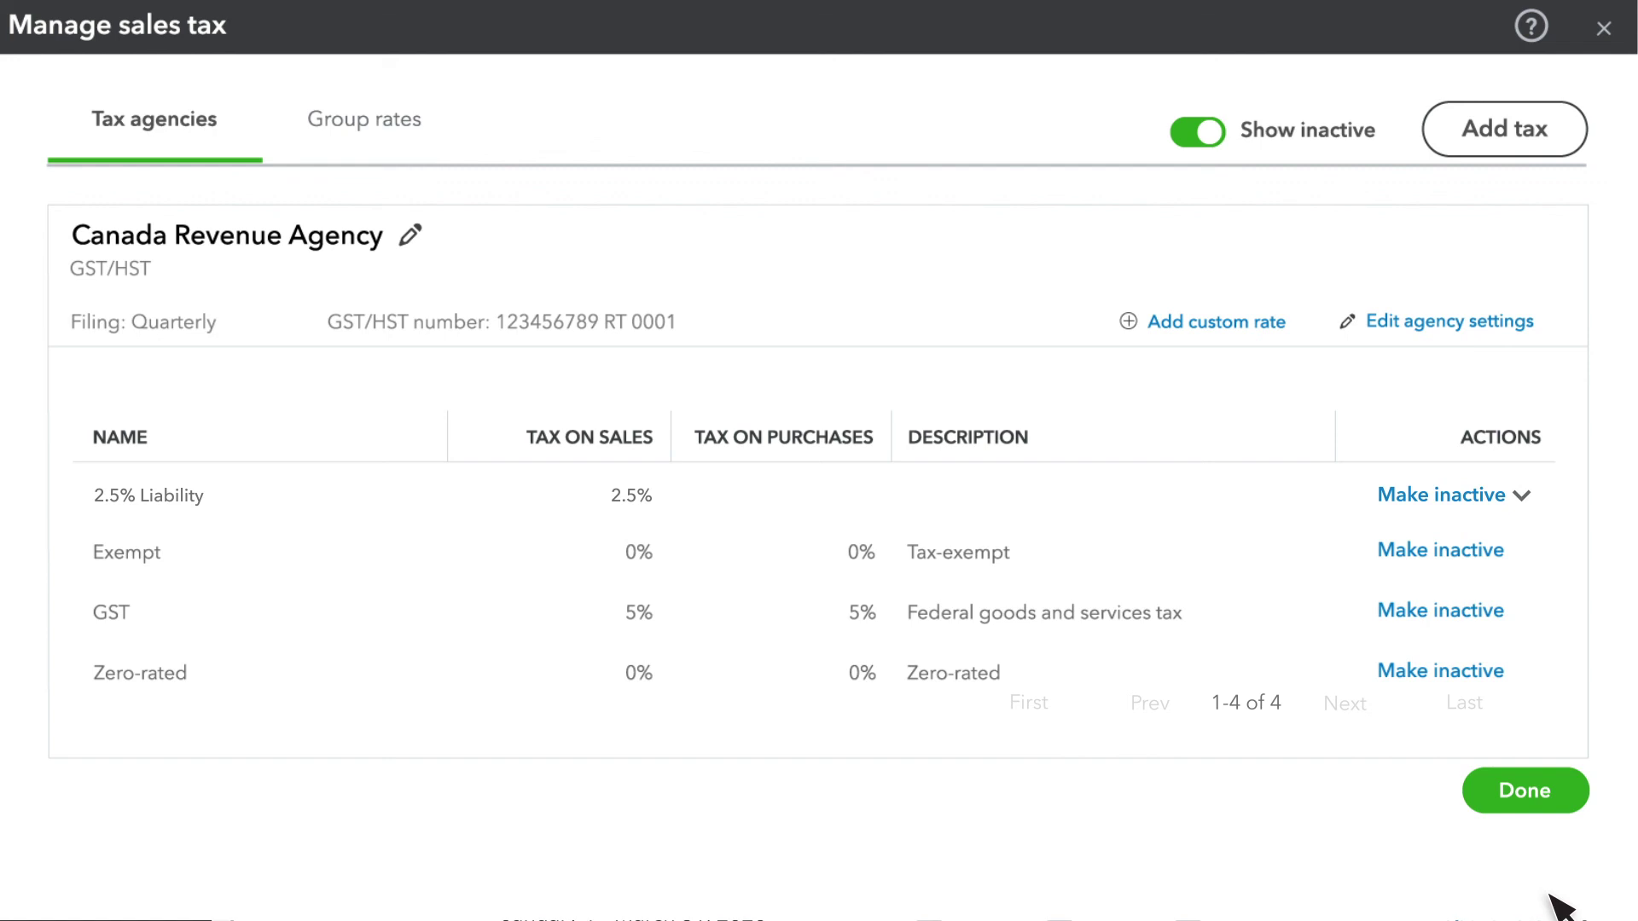
# Show the Add tax choices: new province, custom tax and agency, or group rate
pyautogui.click(1505, 129)
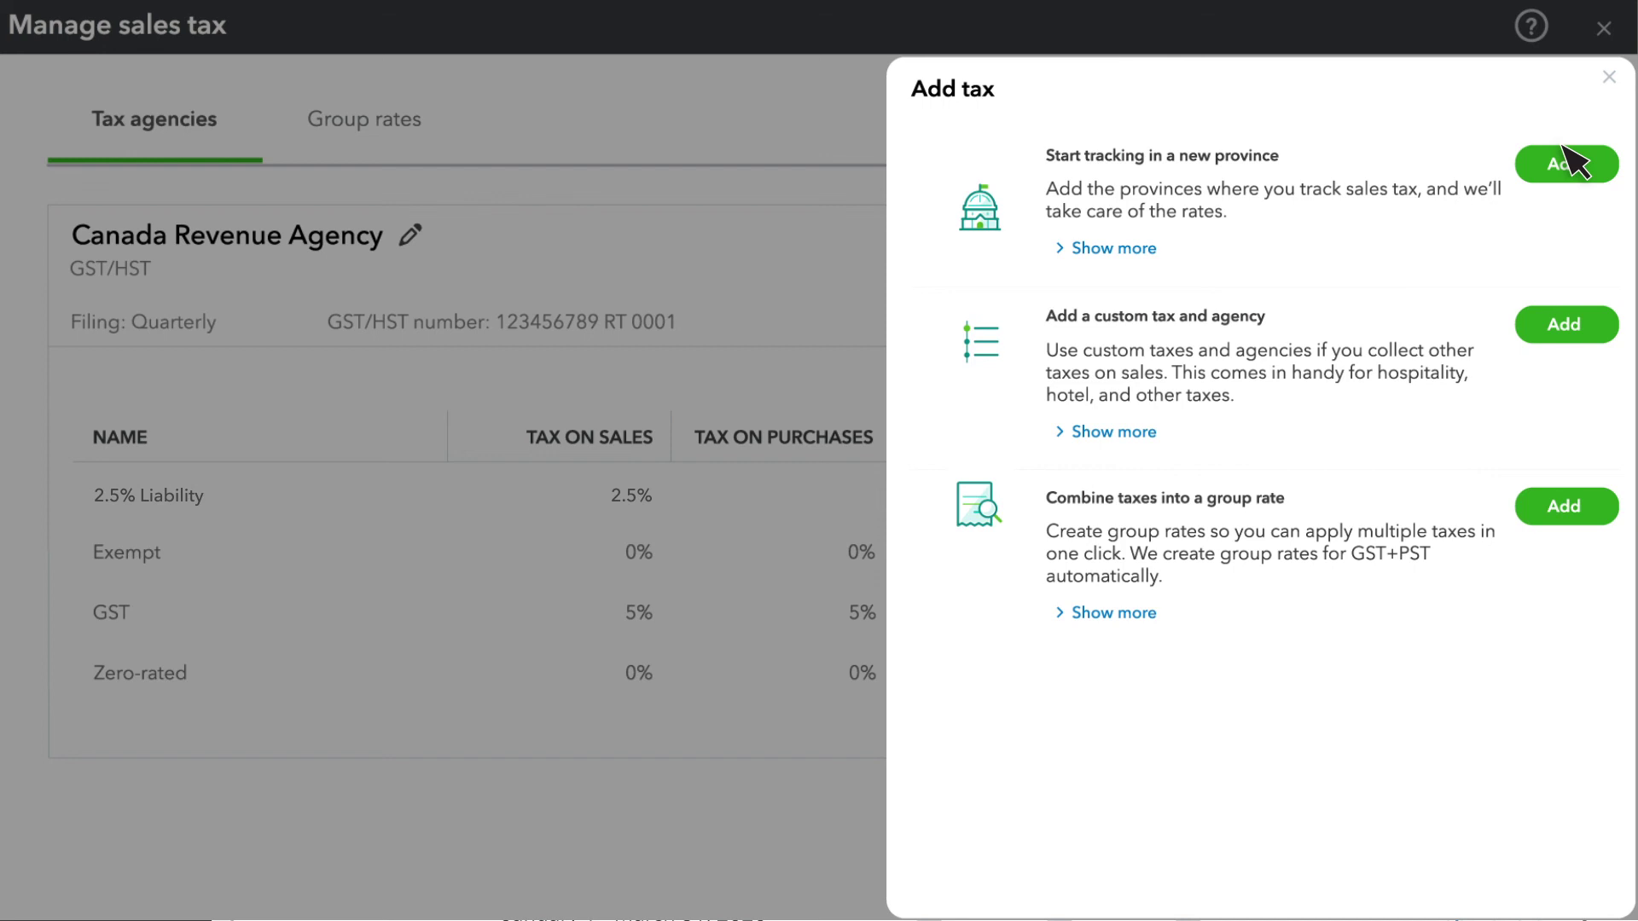